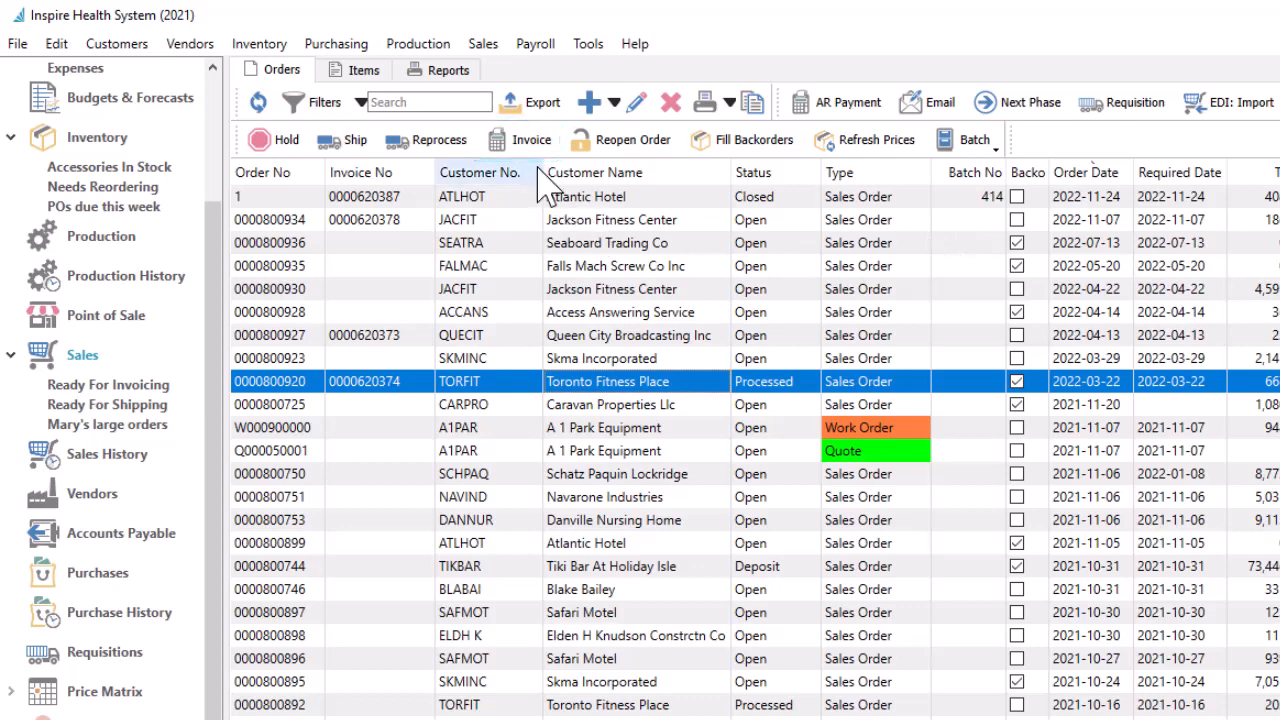
- Invoice the processed Toronto Fitness Place order on account, approving the below-margin prices and cancelling the invoice printout
double_click(526, 381)
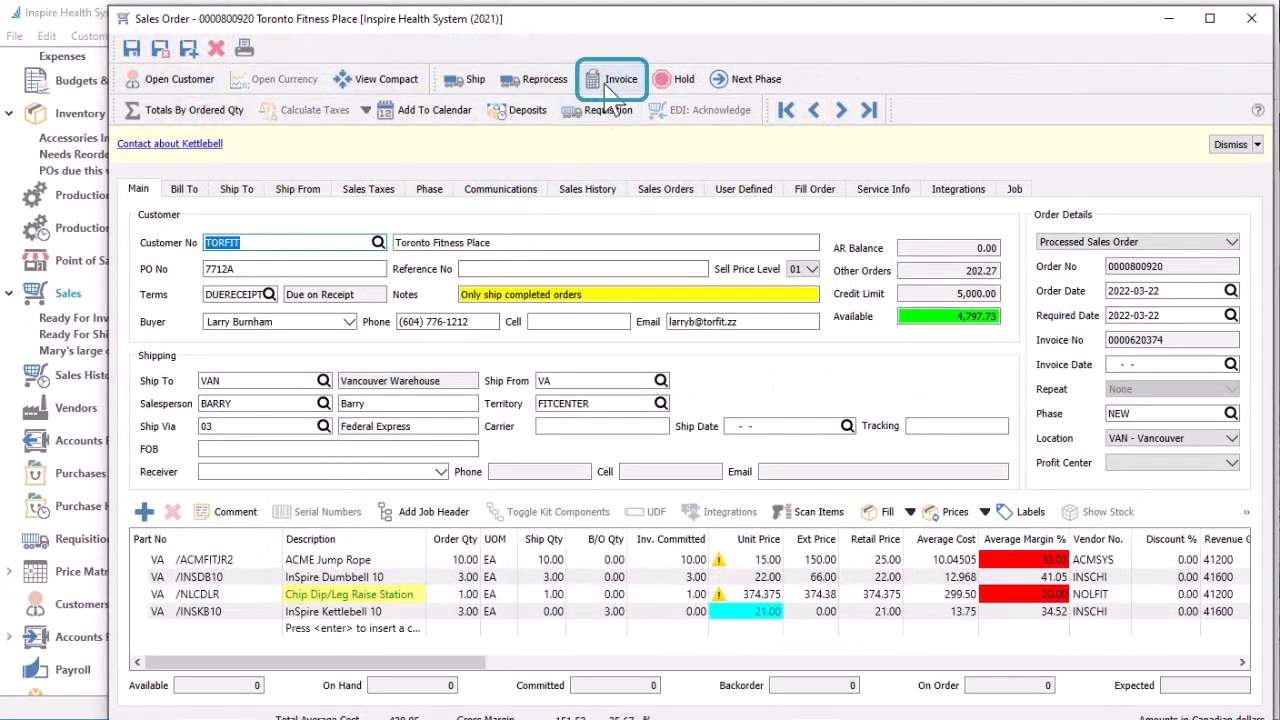
click(608, 88)
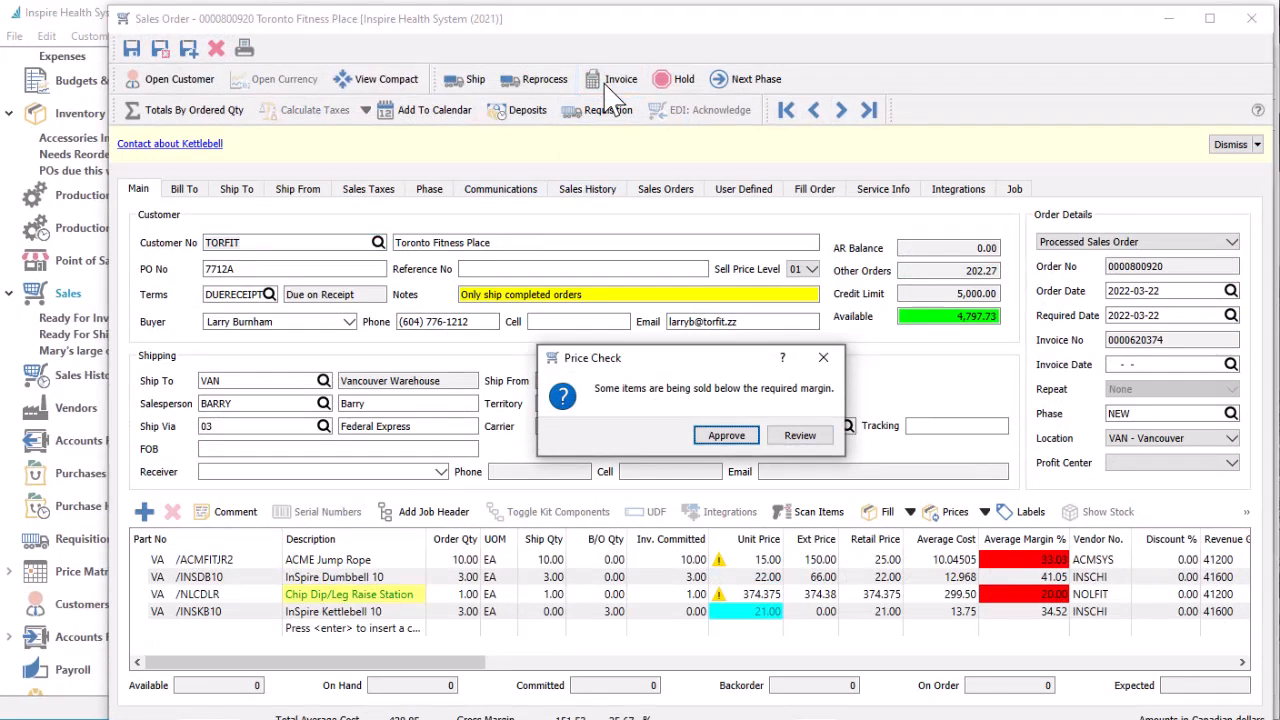
key(Return)
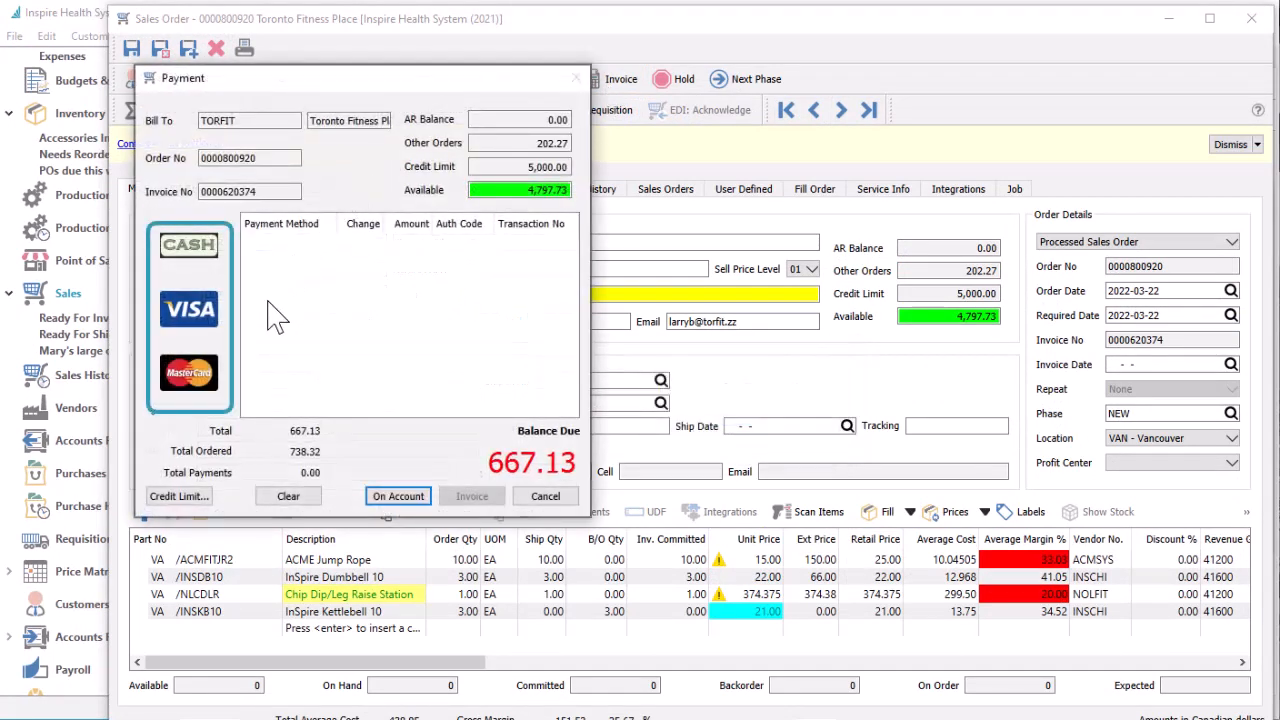
click(386, 496)
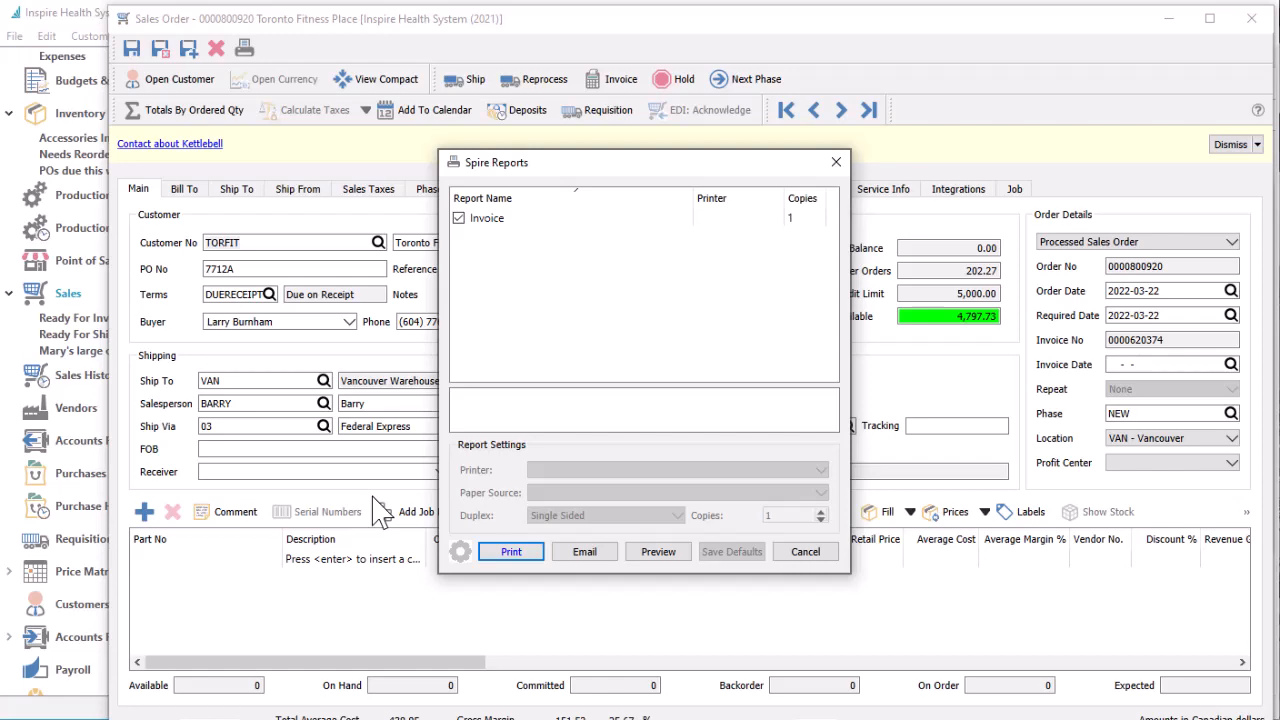
click(797, 556)
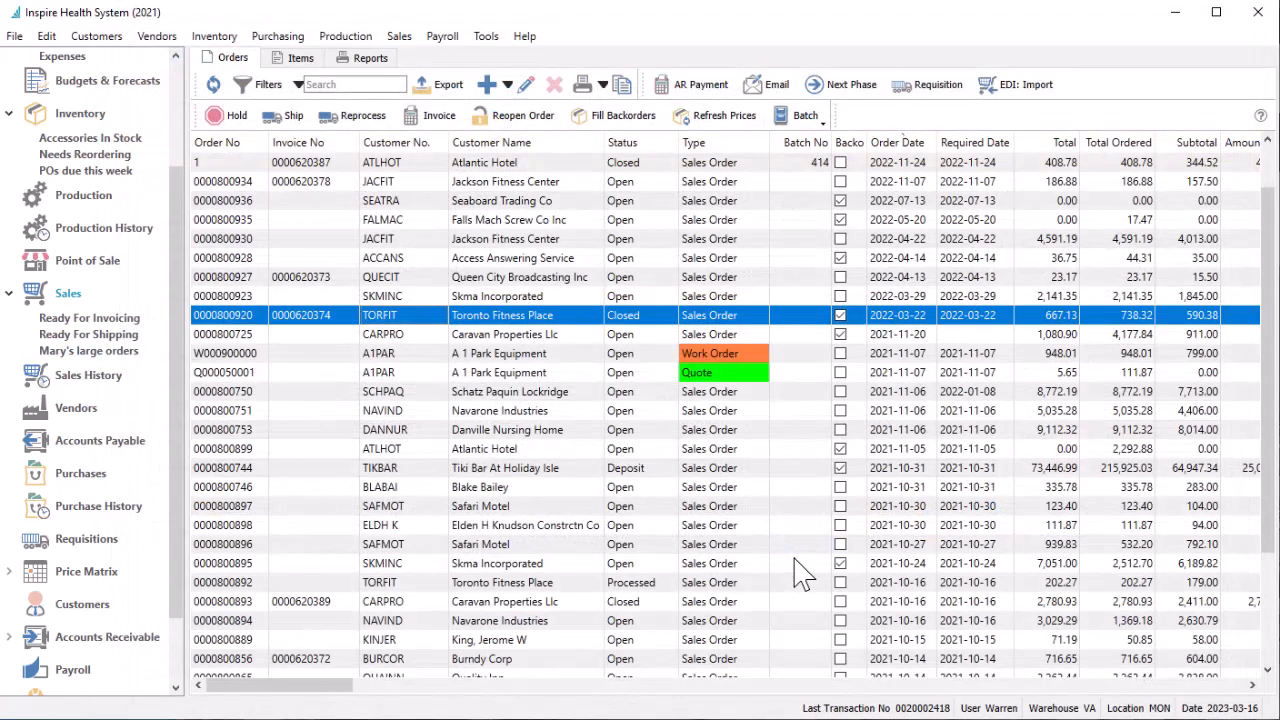
- Open the closed Toronto Fitness Place order, reselect its salesperson, and try to change the ship-to address
click(638, 318)
double_click(640, 320)
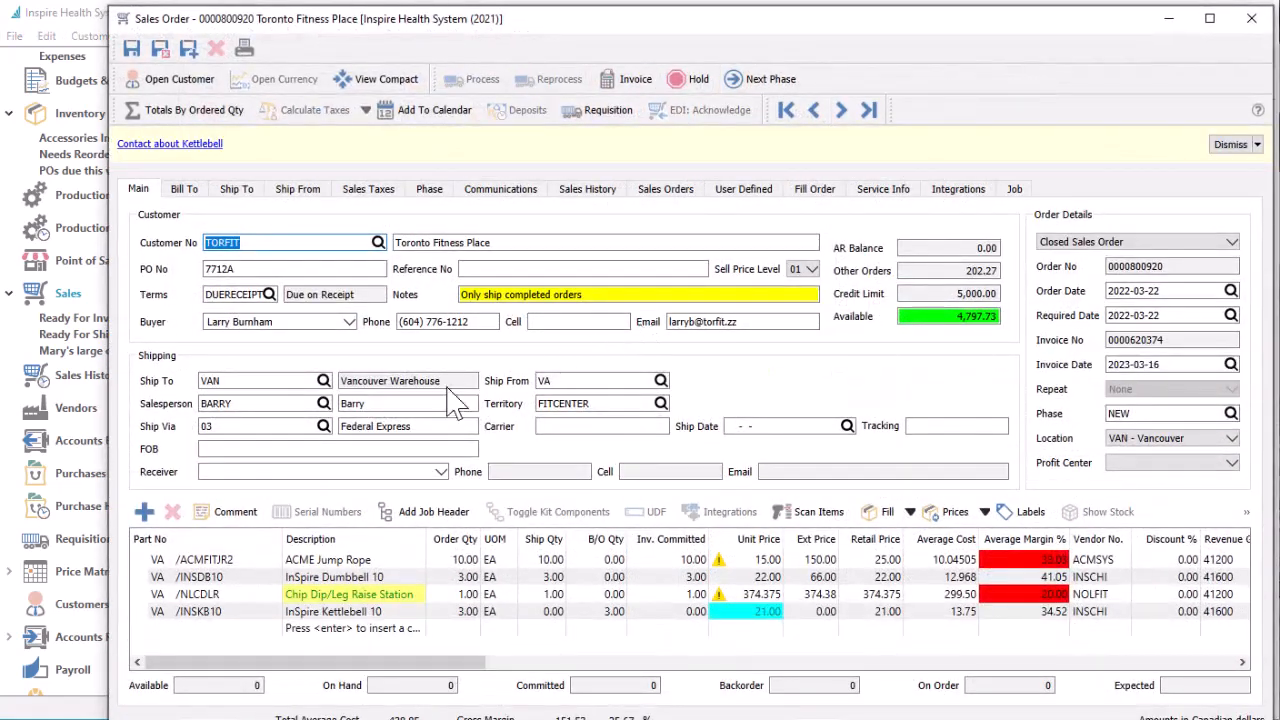
click(323, 403)
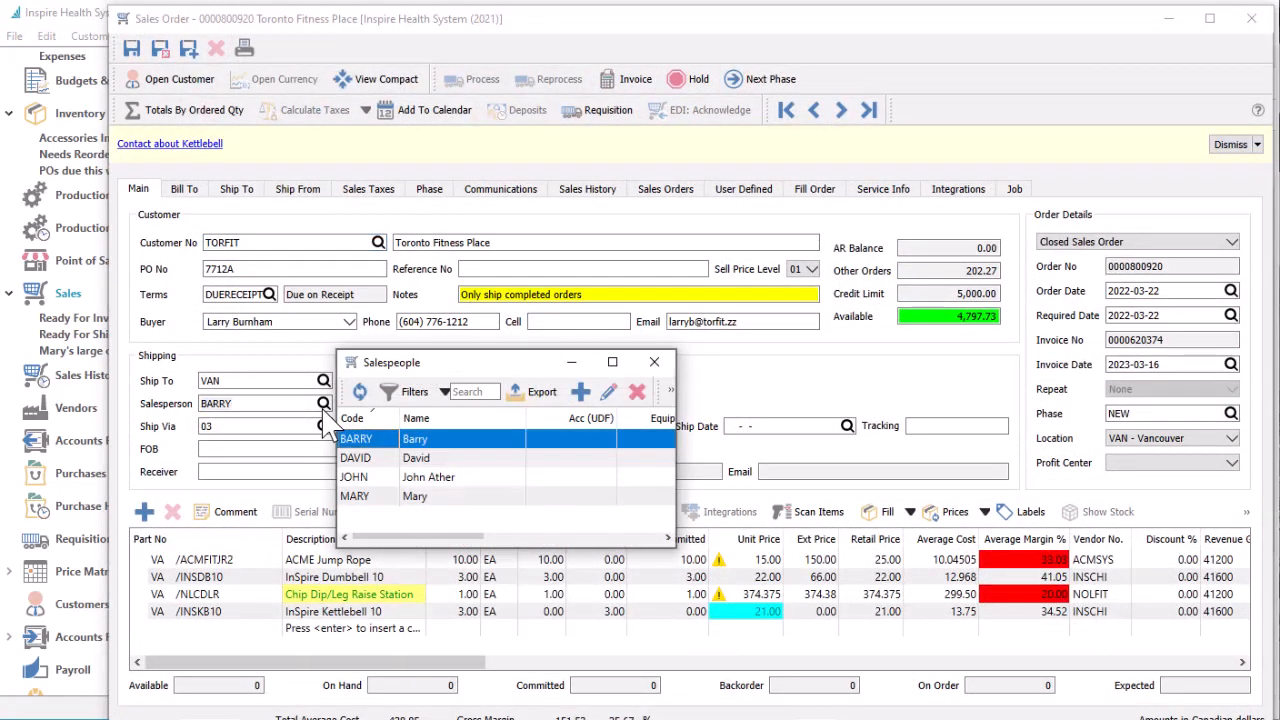
key(Return)
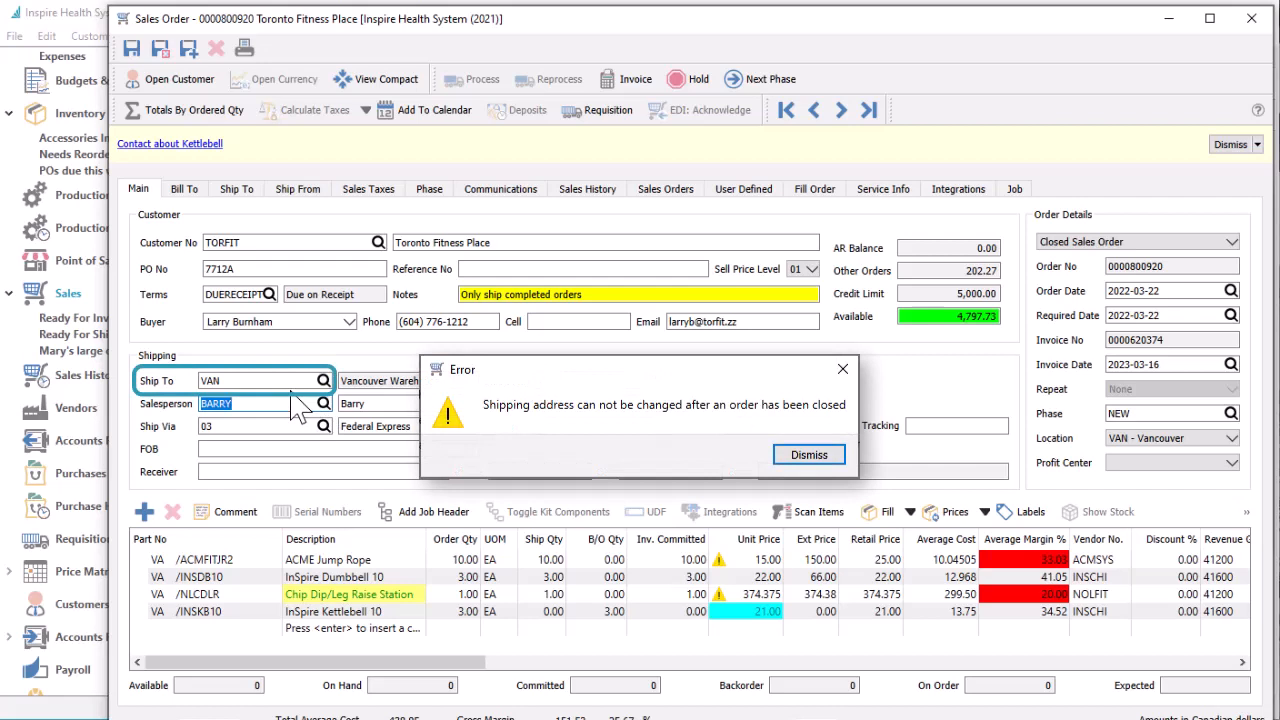
click(420, 561)
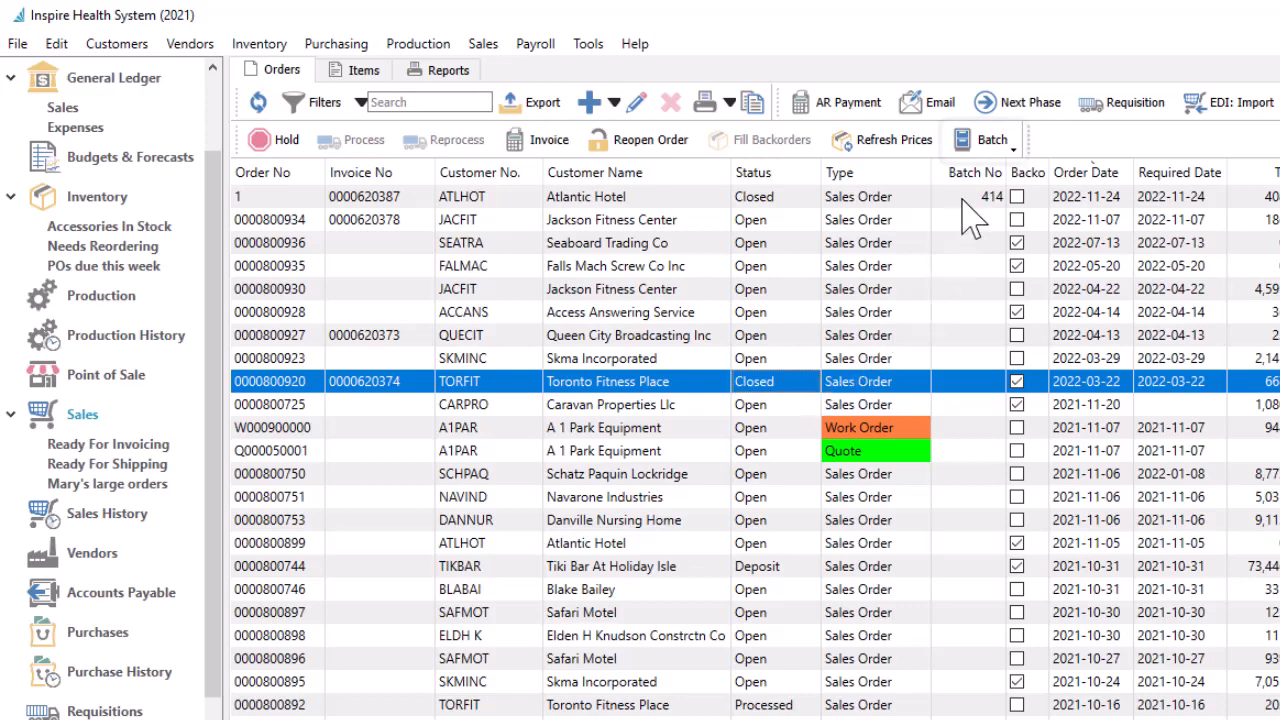
- Create a new batch from closed orders, leaving the invoice date blank and the report and posting options off
click(977, 140)
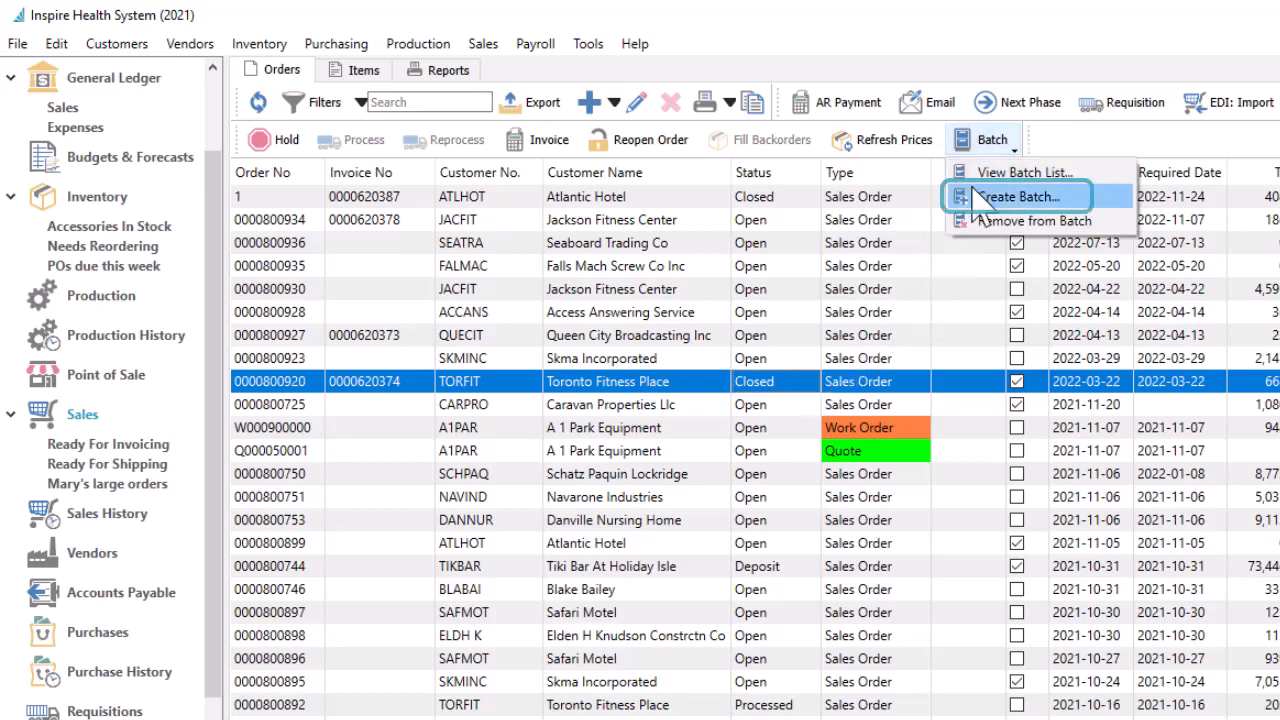
click(1015, 196)
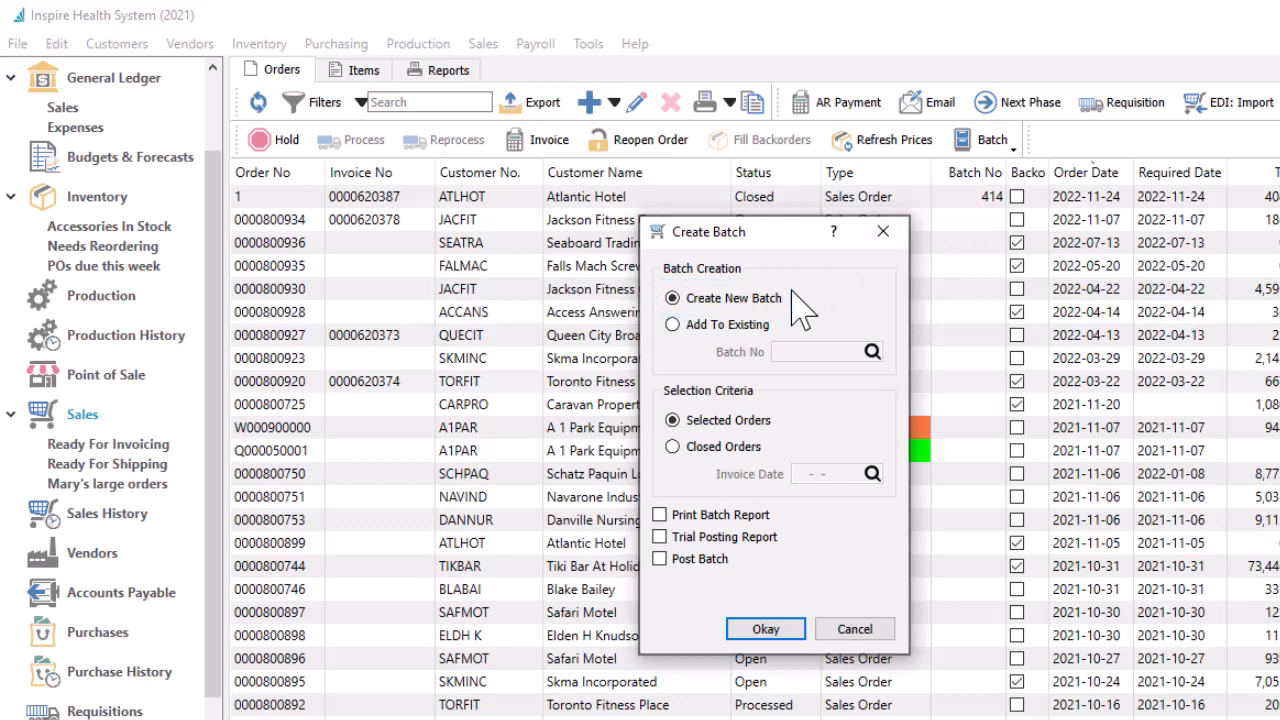
click(708, 326)
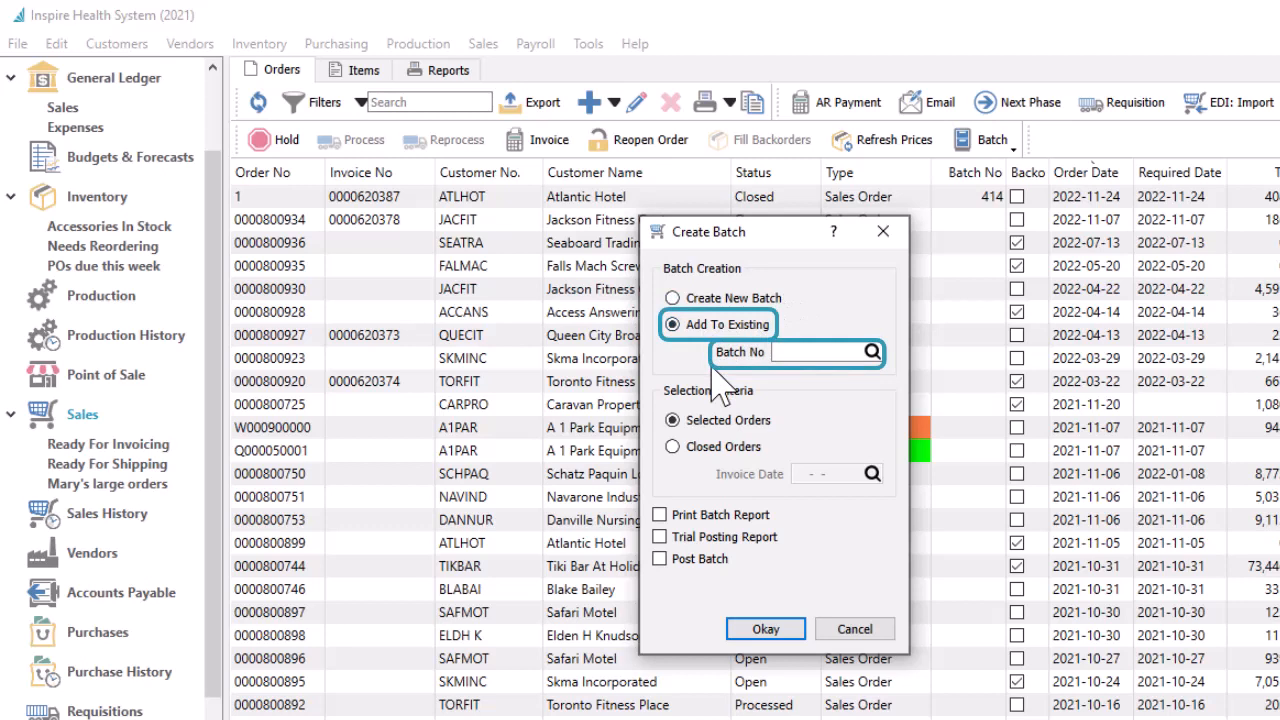
click(716, 300)
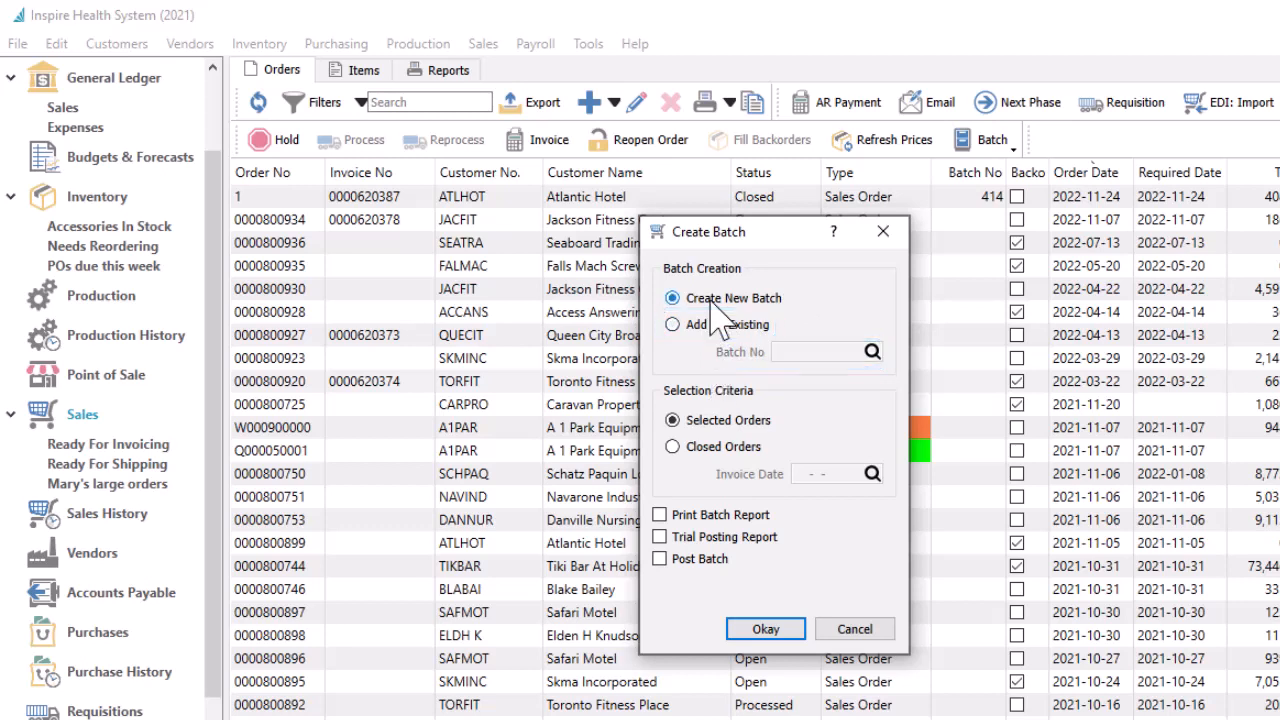
click(673, 448)
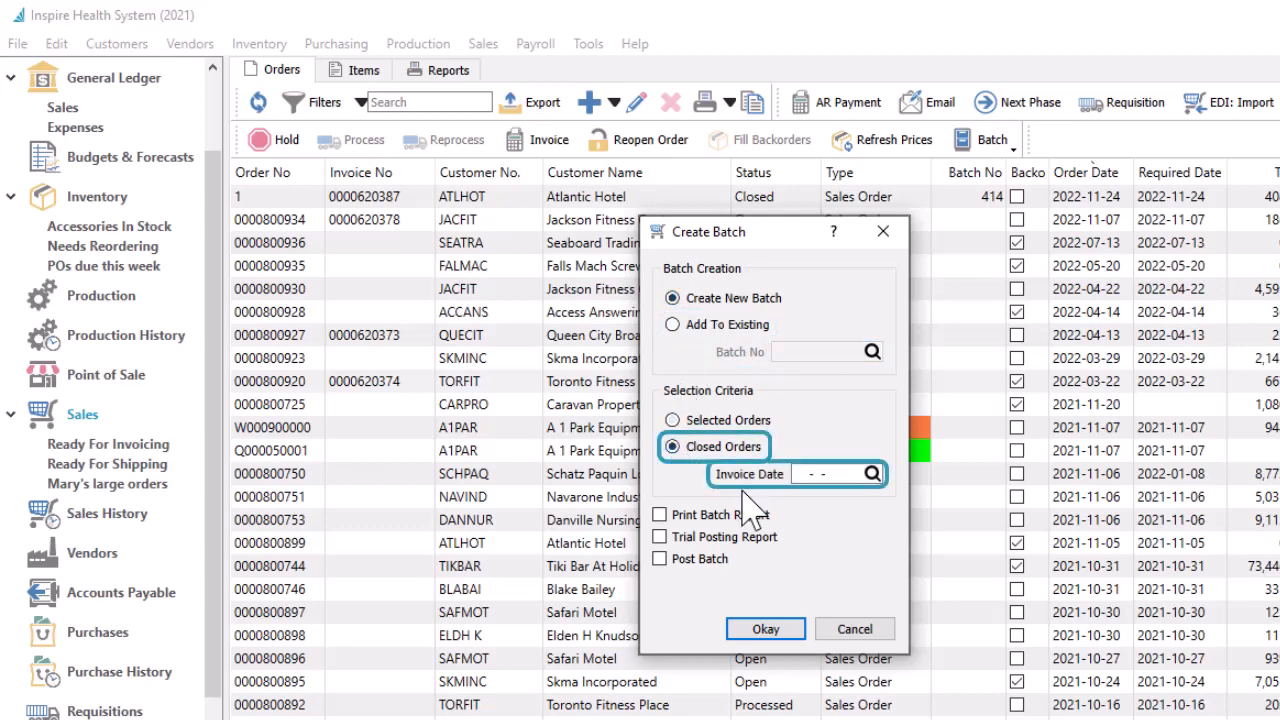
key(Tab)
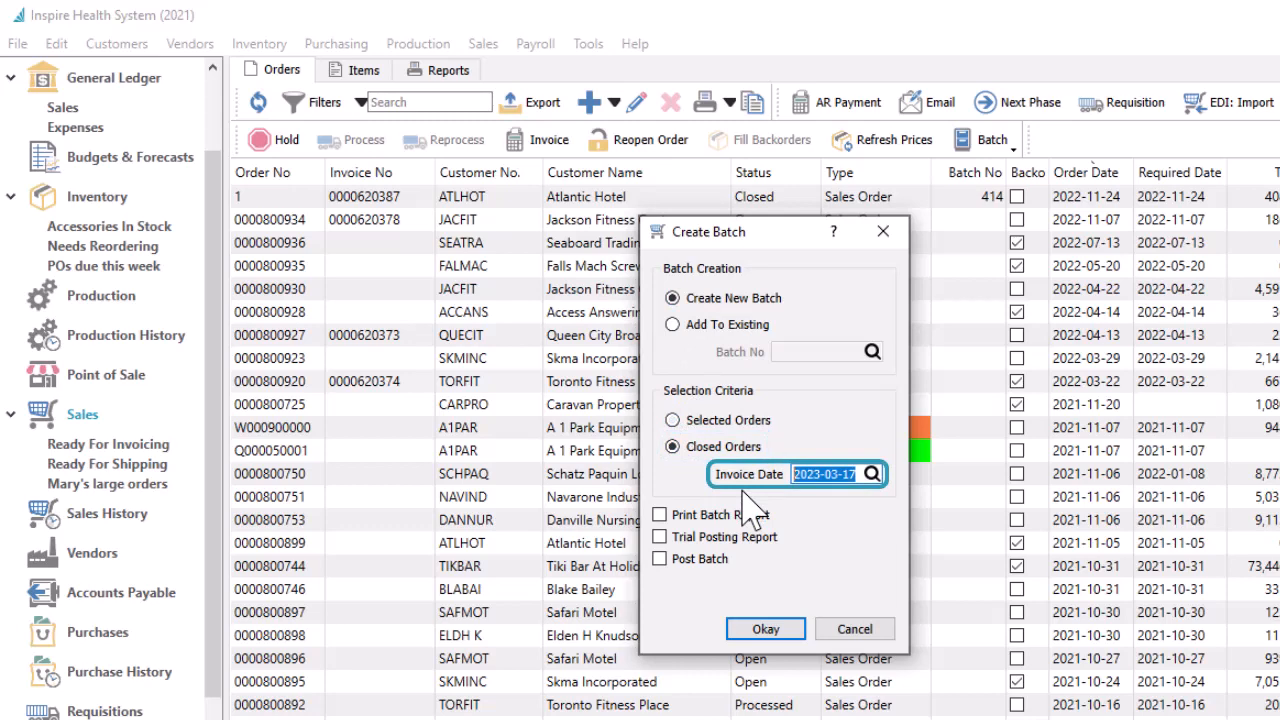
key(Delete)
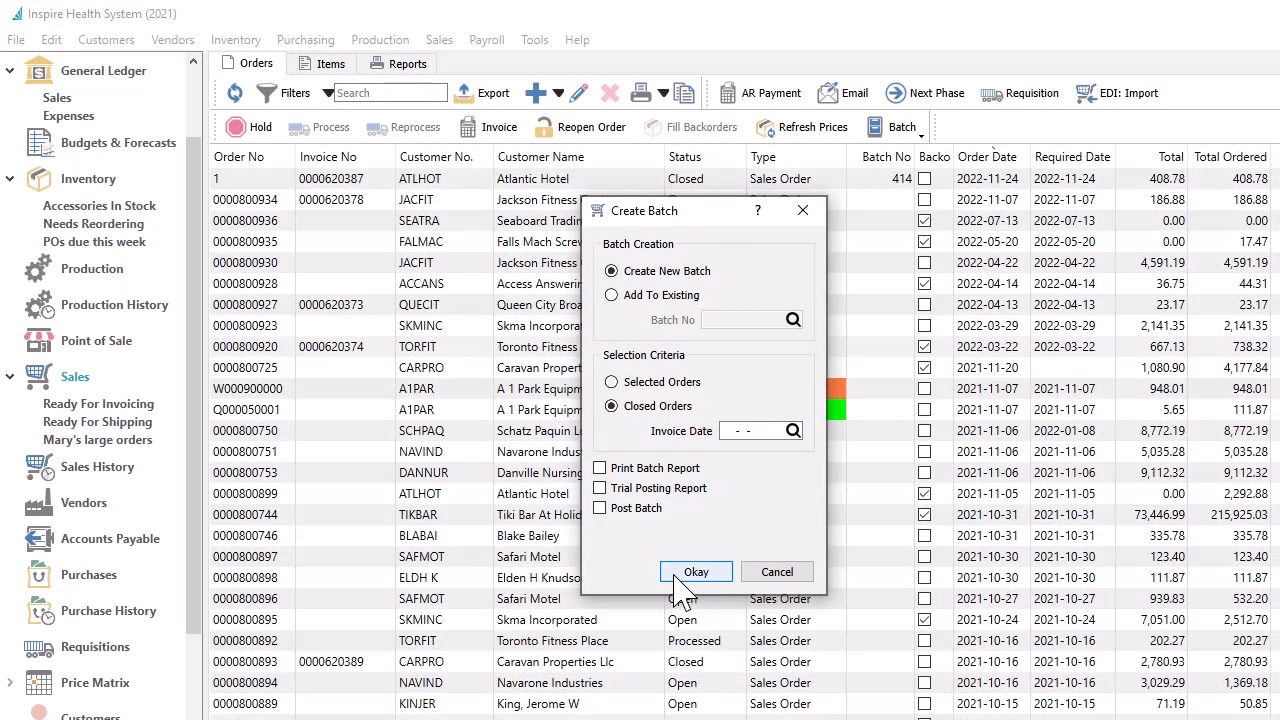
click(676, 578)
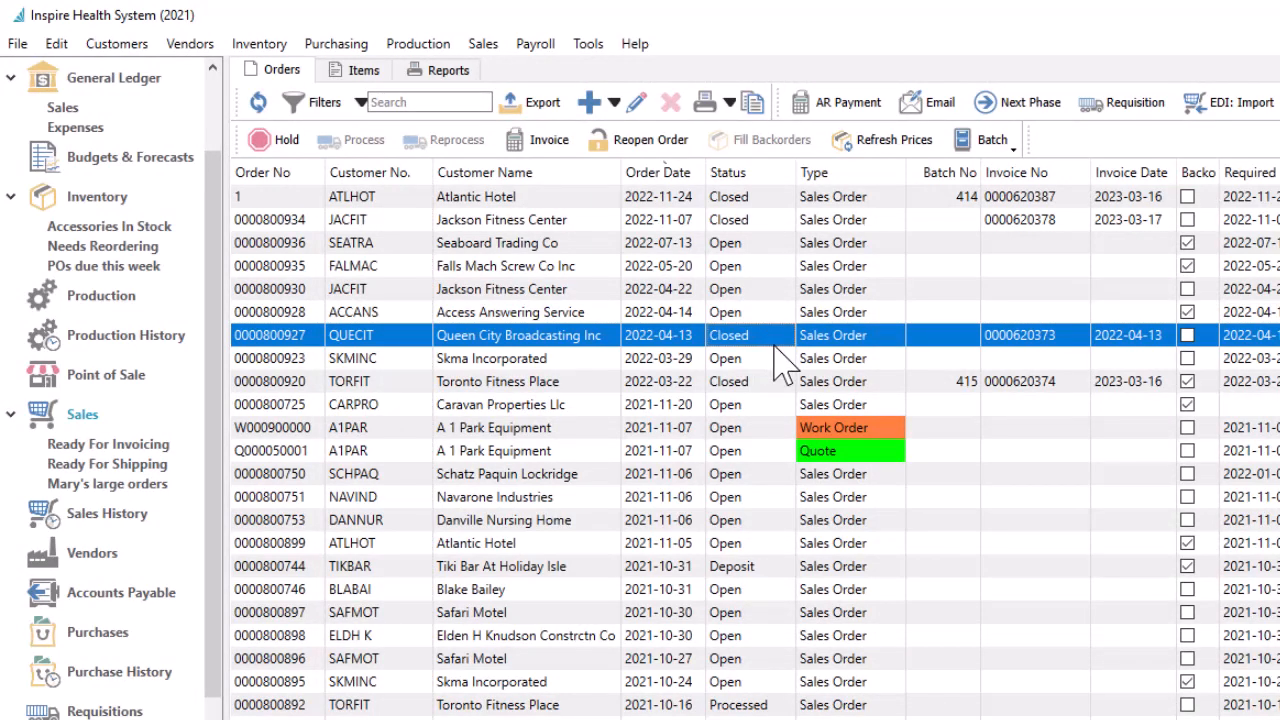
- Add the Queen City Broadcasting, Skma Incorporated and Caravan Properties (2021-11-20) orders to existing batch 415, skipping the over-limit customer's order
ctrl+click(780, 360)
ctrl+click(783, 404)
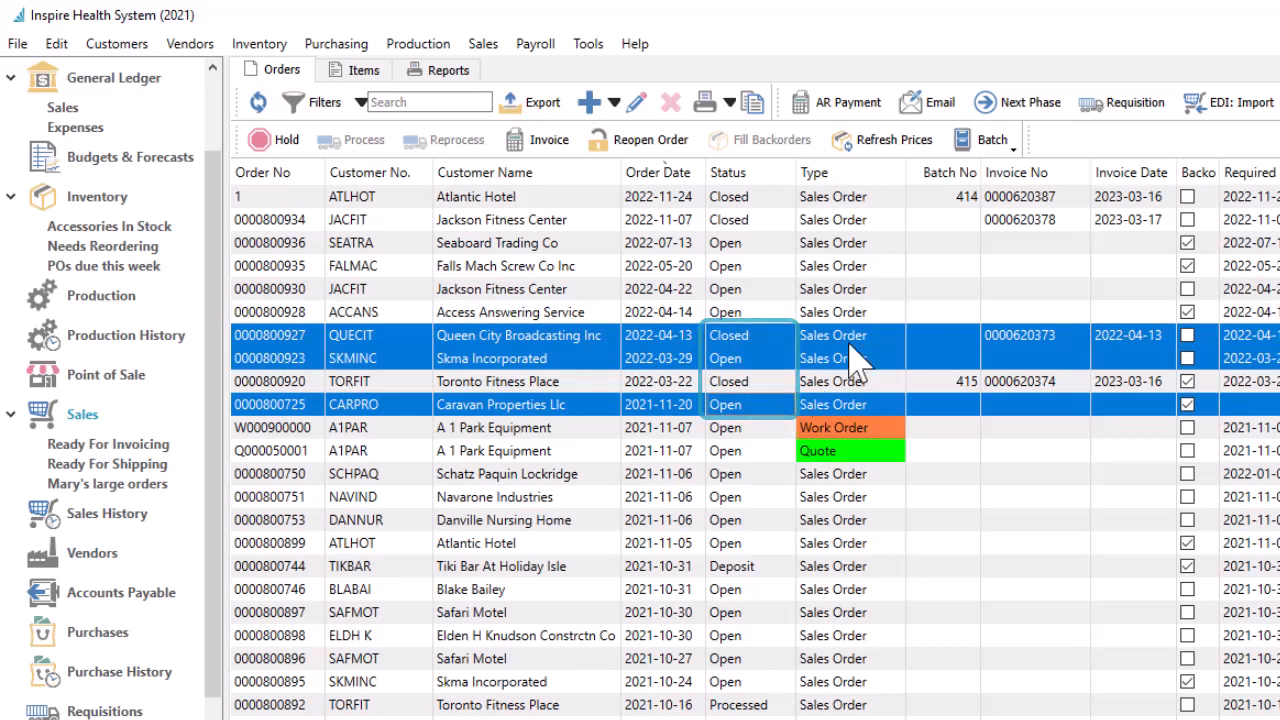
click(972, 142)
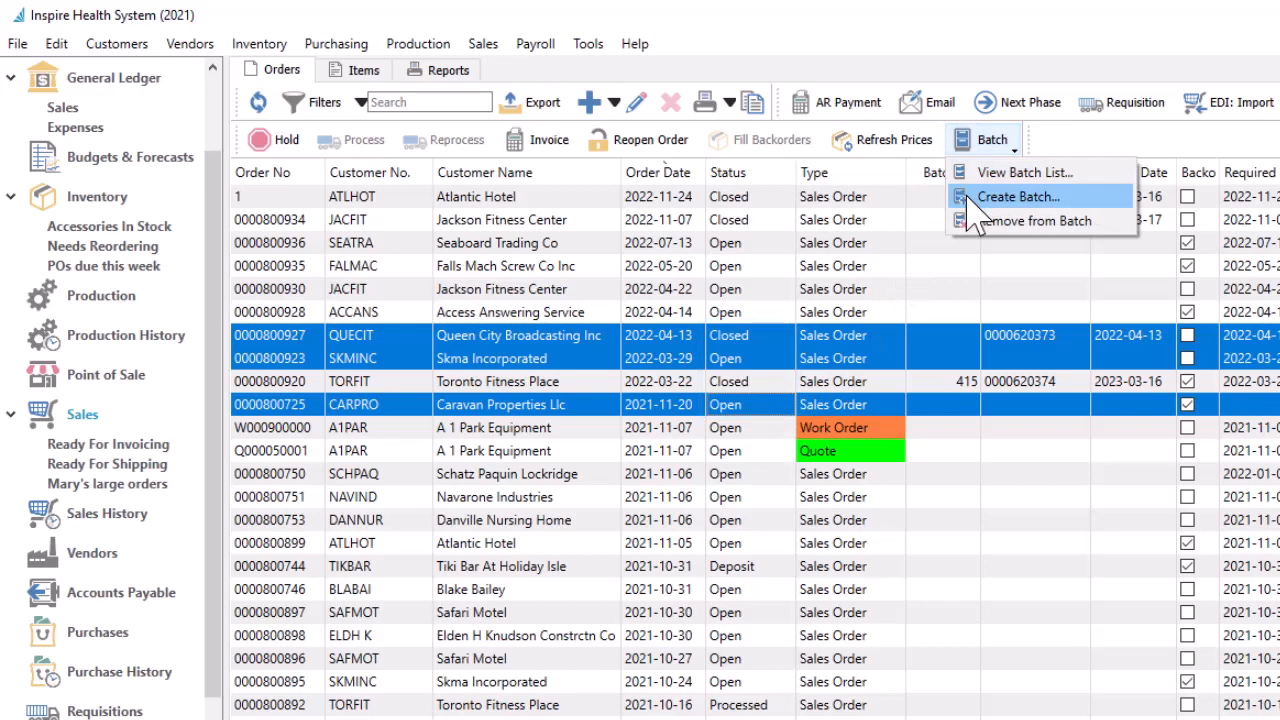
click(970, 198)
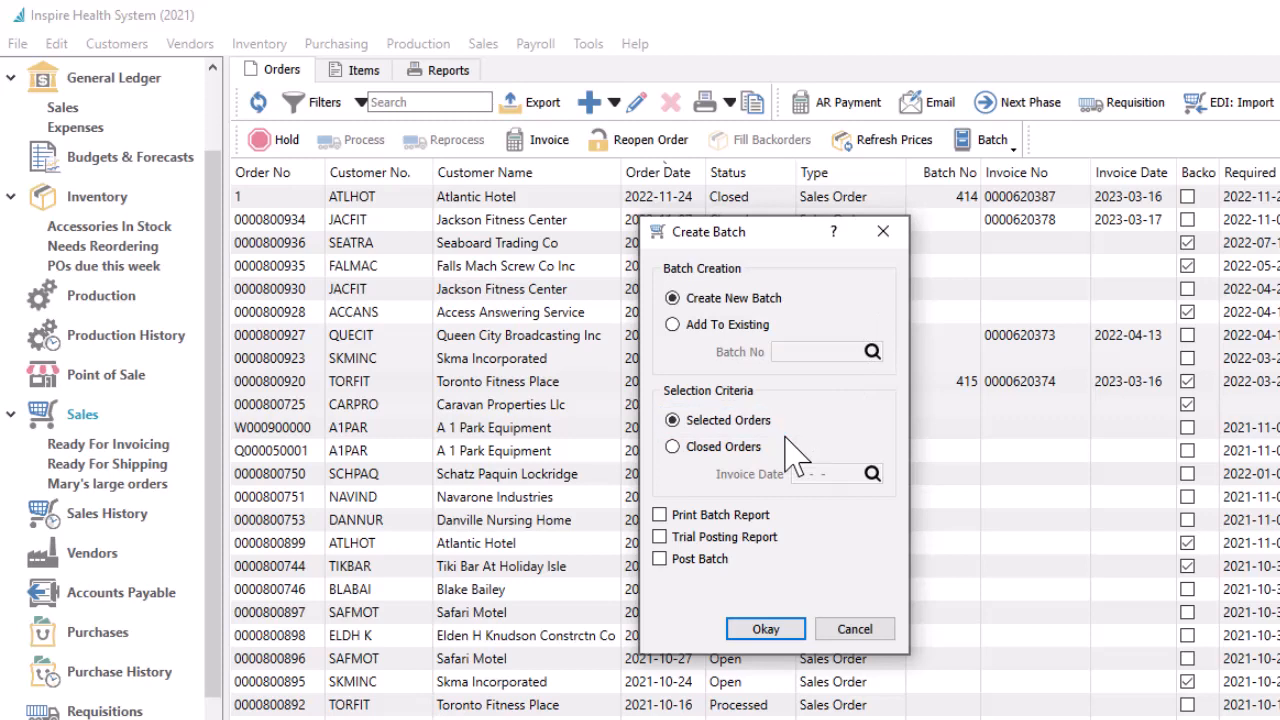
click(674, 326)
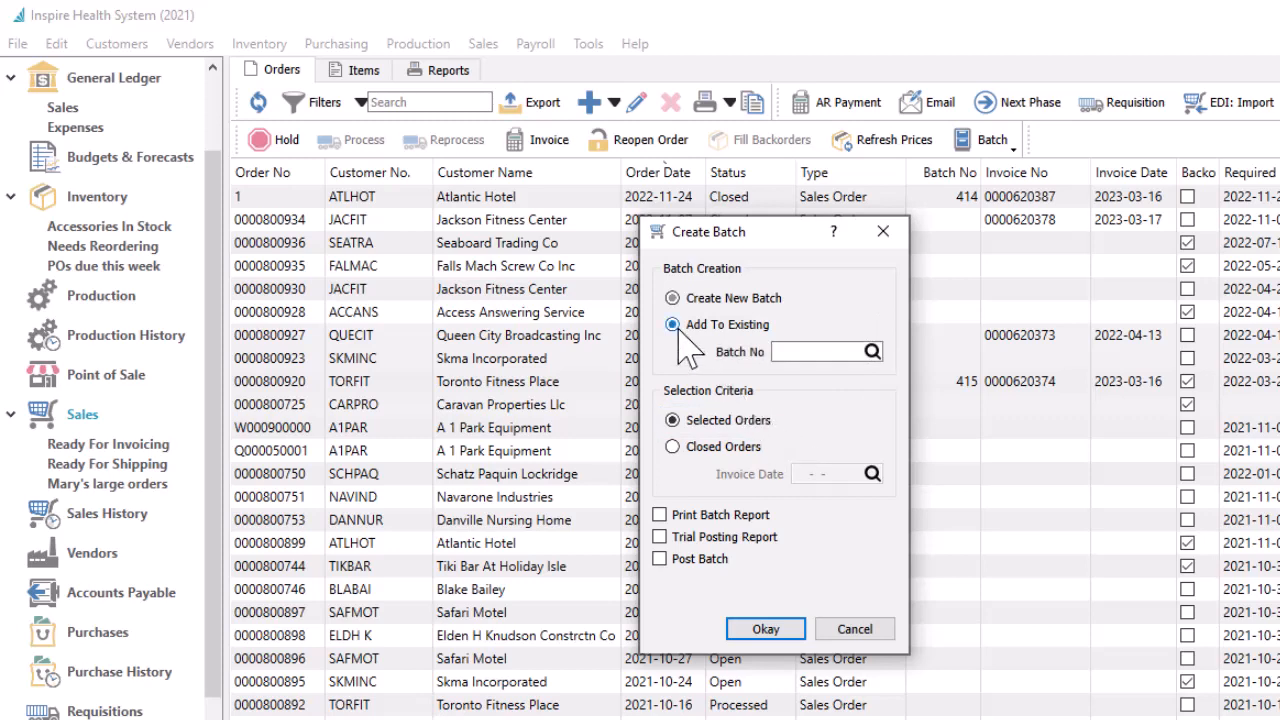
click(872, 351)
click(842, 496)
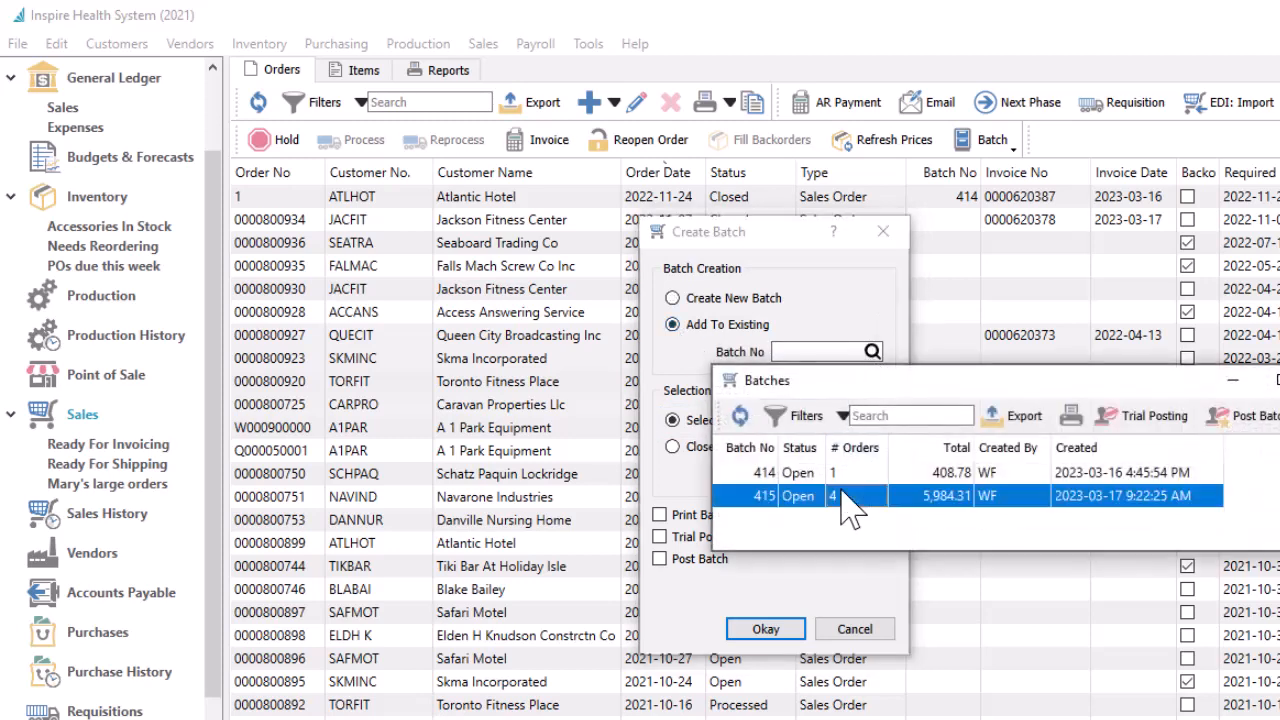
double_click(842, 497)
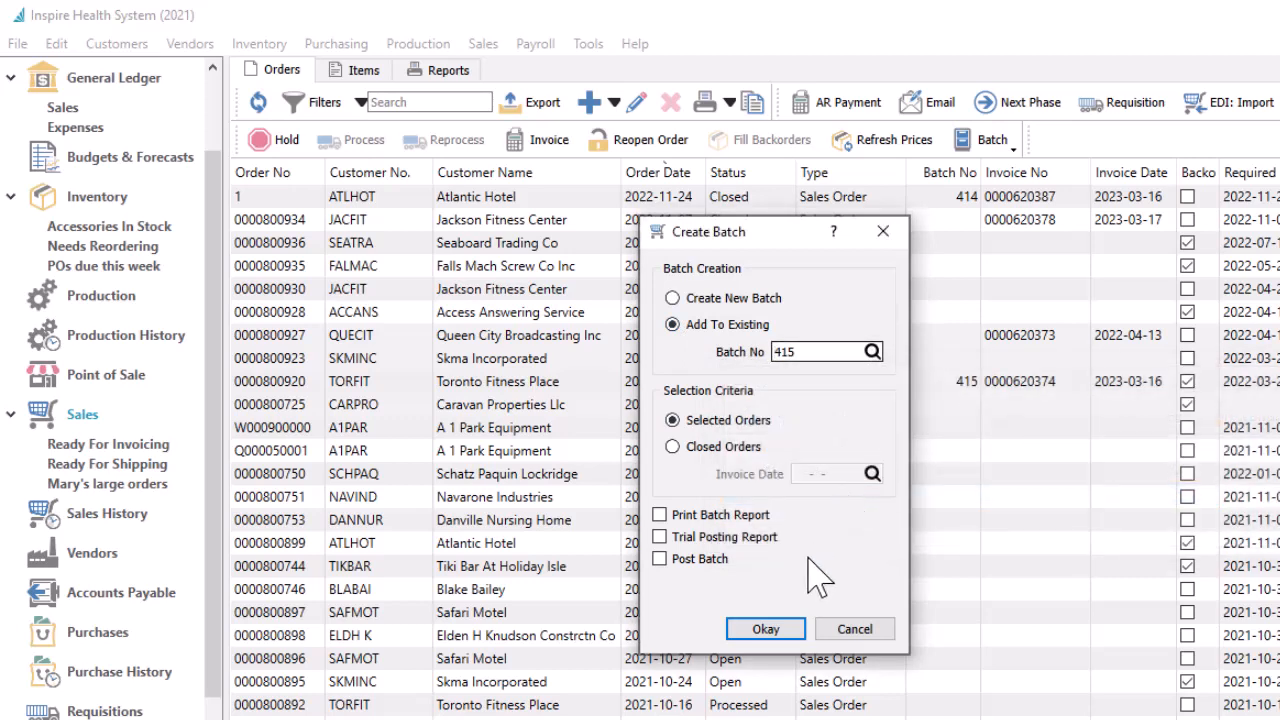
click(791, 632)
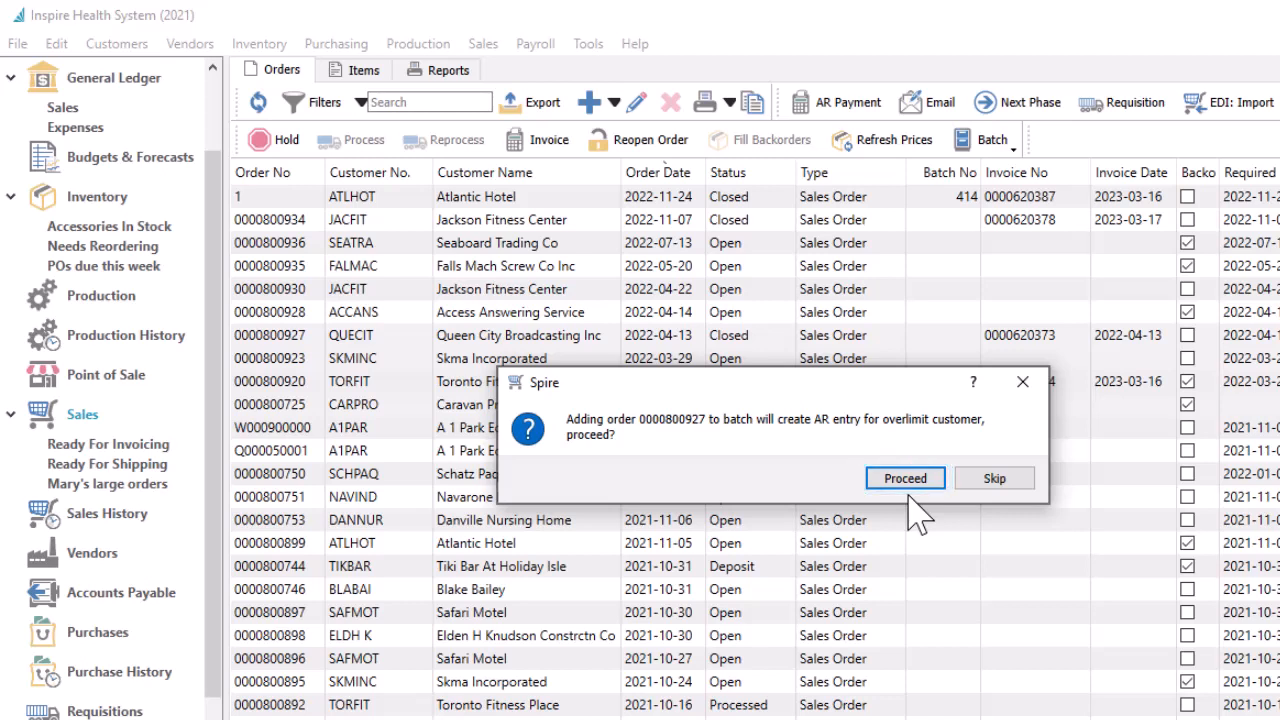
click(990, 480)
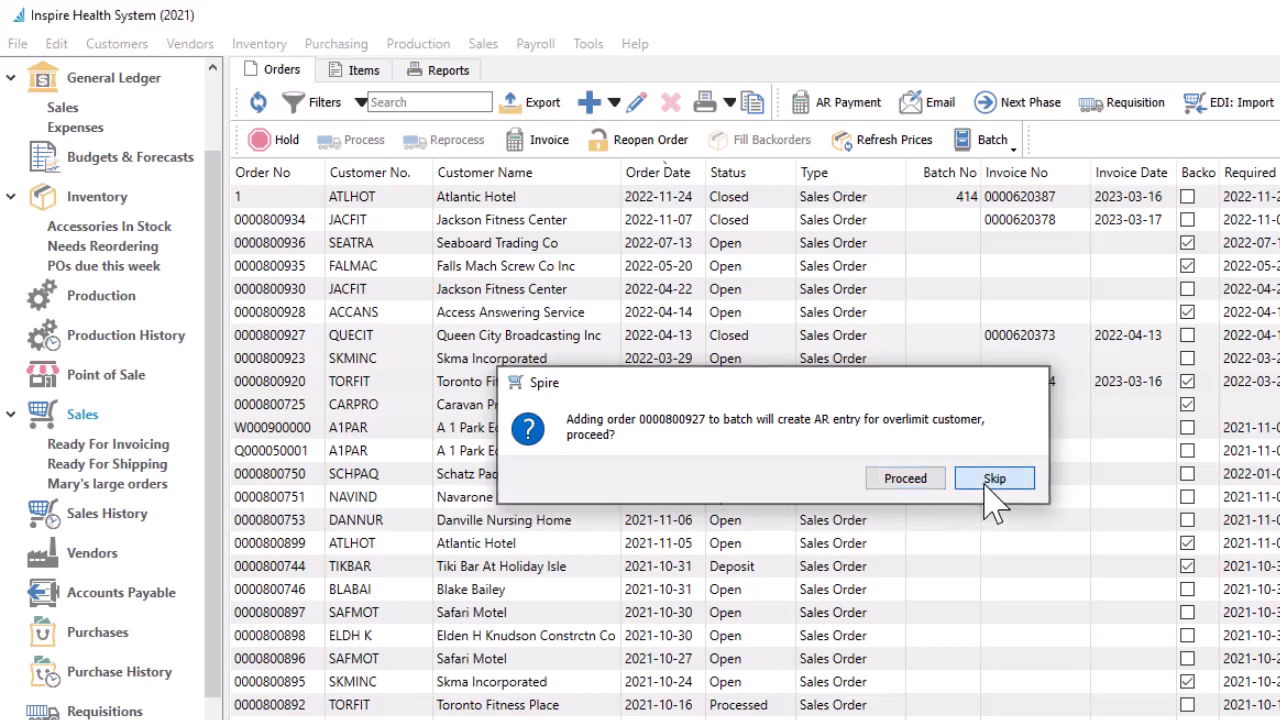
key(Return)
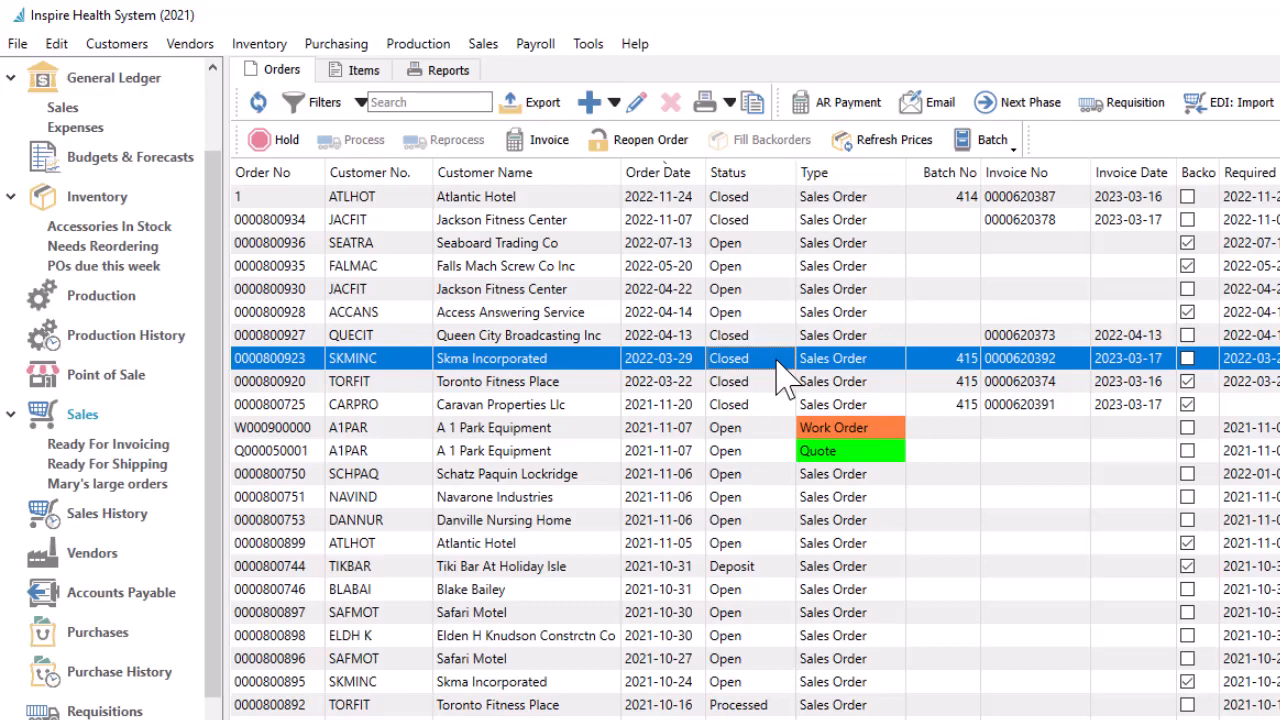
- Remove the Skma Incorporated order from batch 415 and reopen the closed Caravan Properties order dated 2021-11-20
click(988, 140)
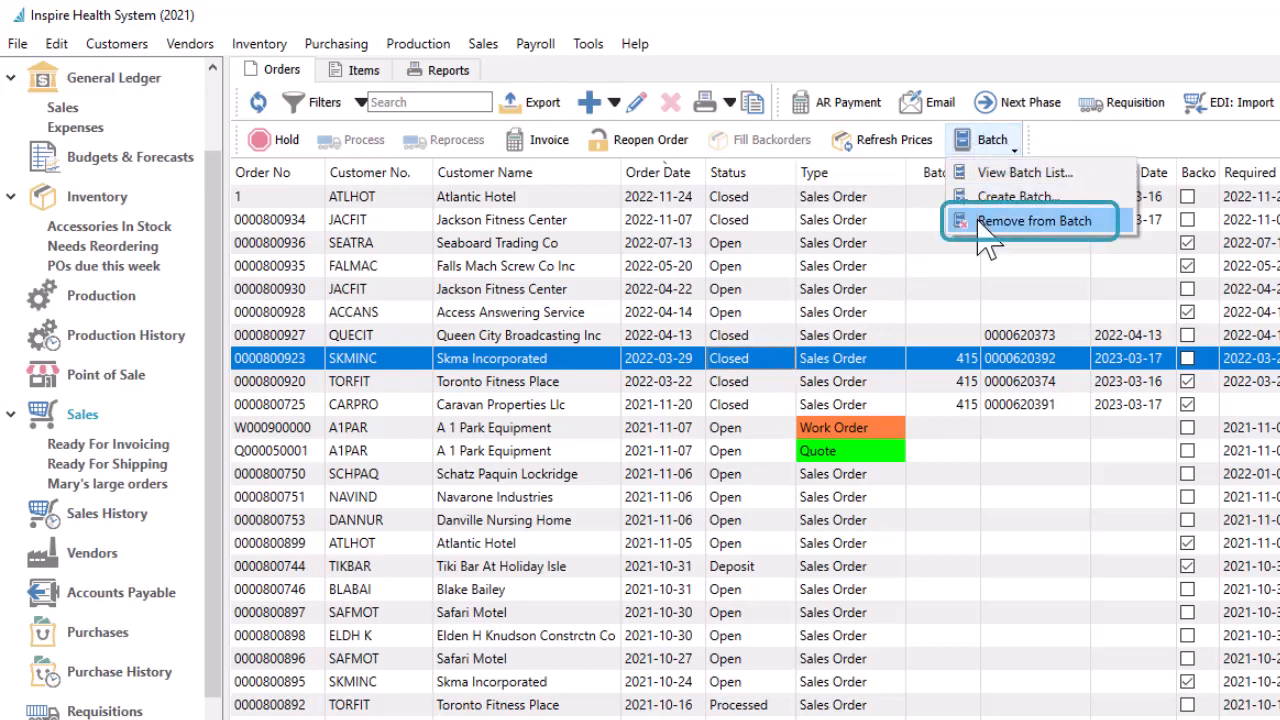
click(1034, 221)
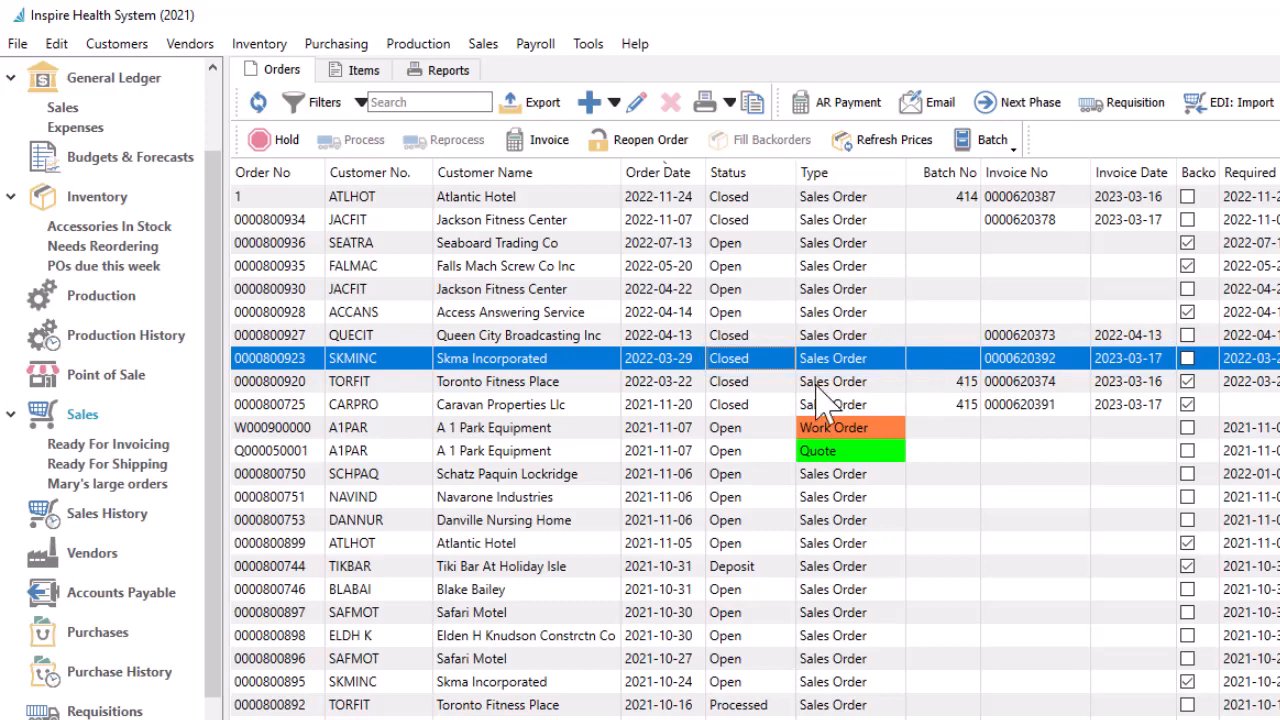
click(769, 406)
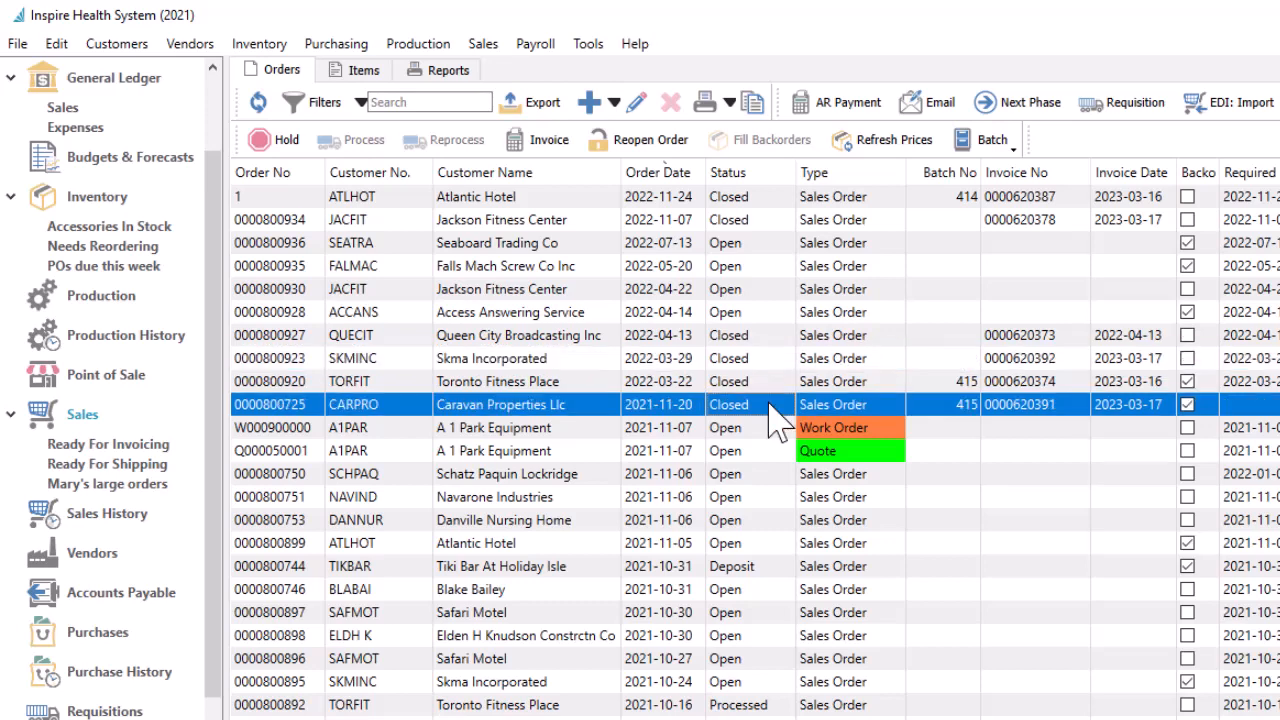
click(669, 145)
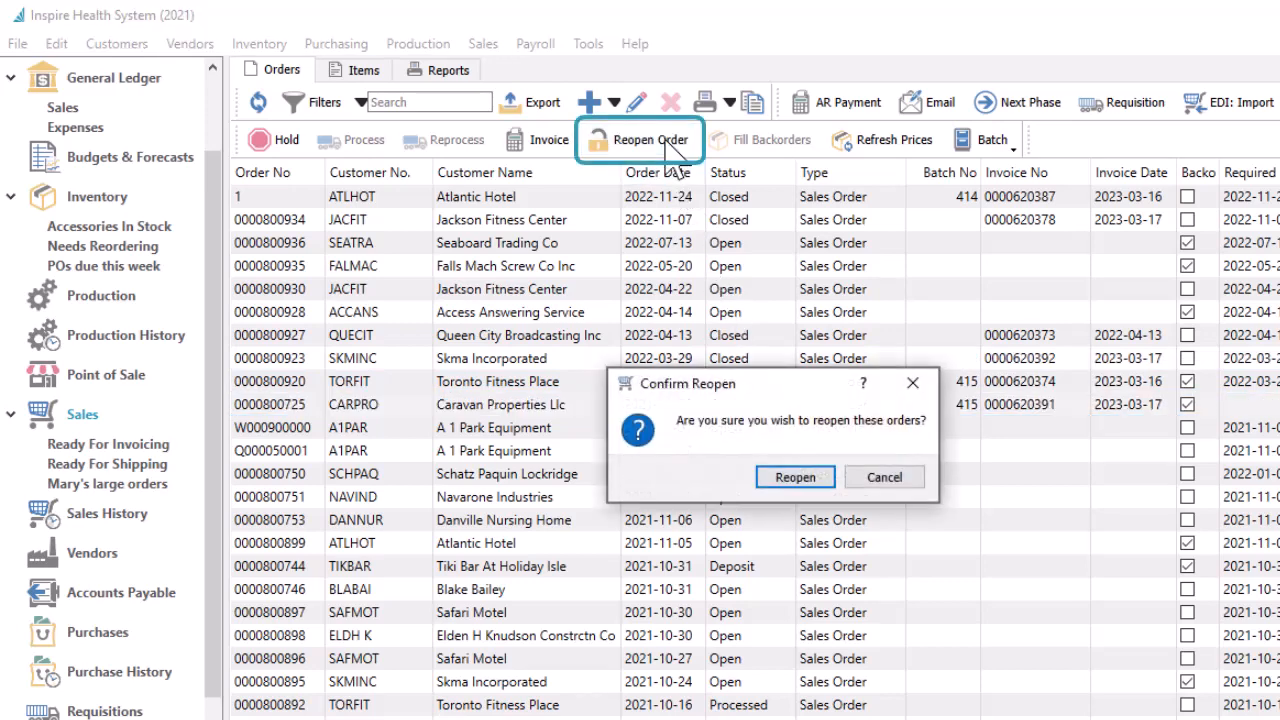
click(792, 477)
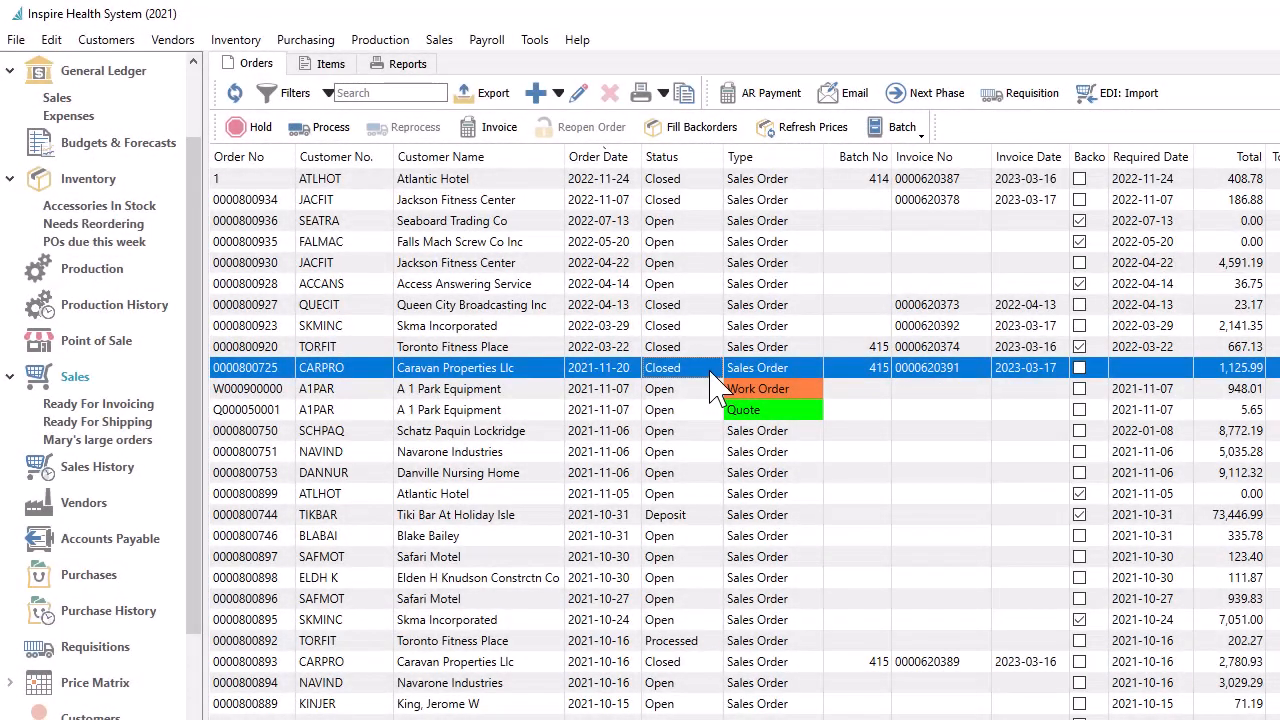
- Open the batch list, select batch 415, and examine its Batch Journal and Invoice report options without printing
click(890, 132)
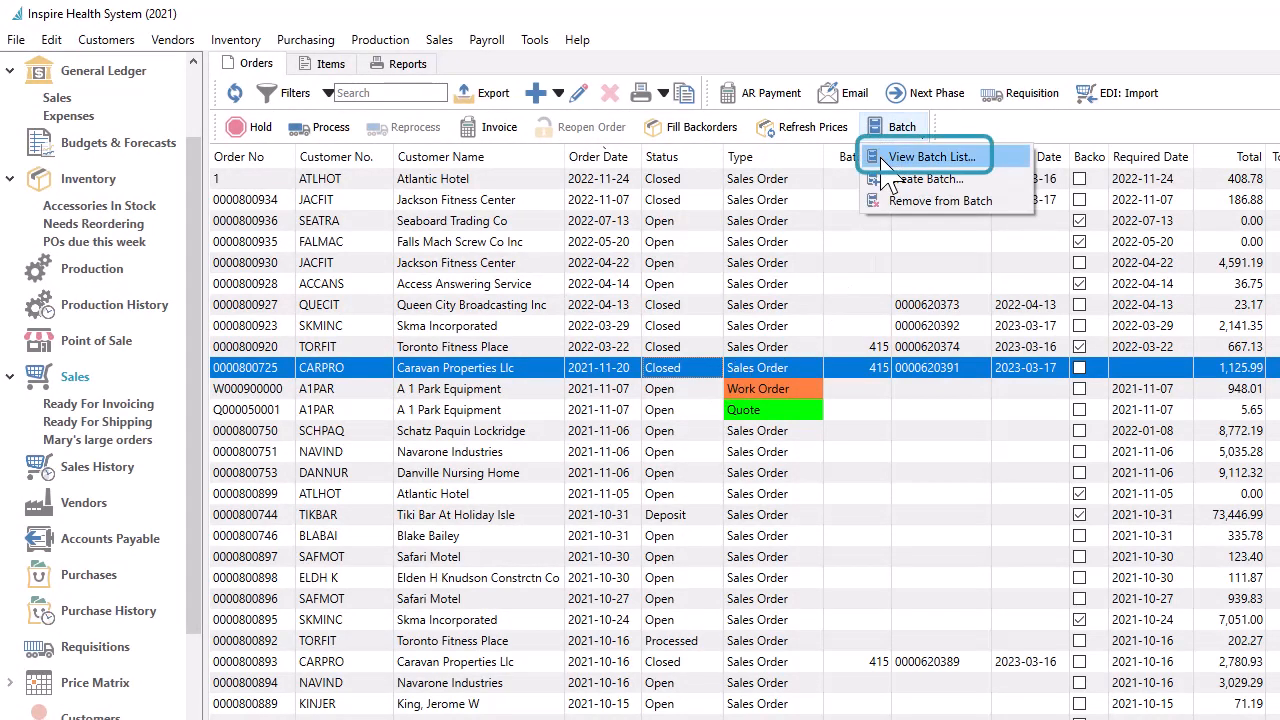
click(884, 160)
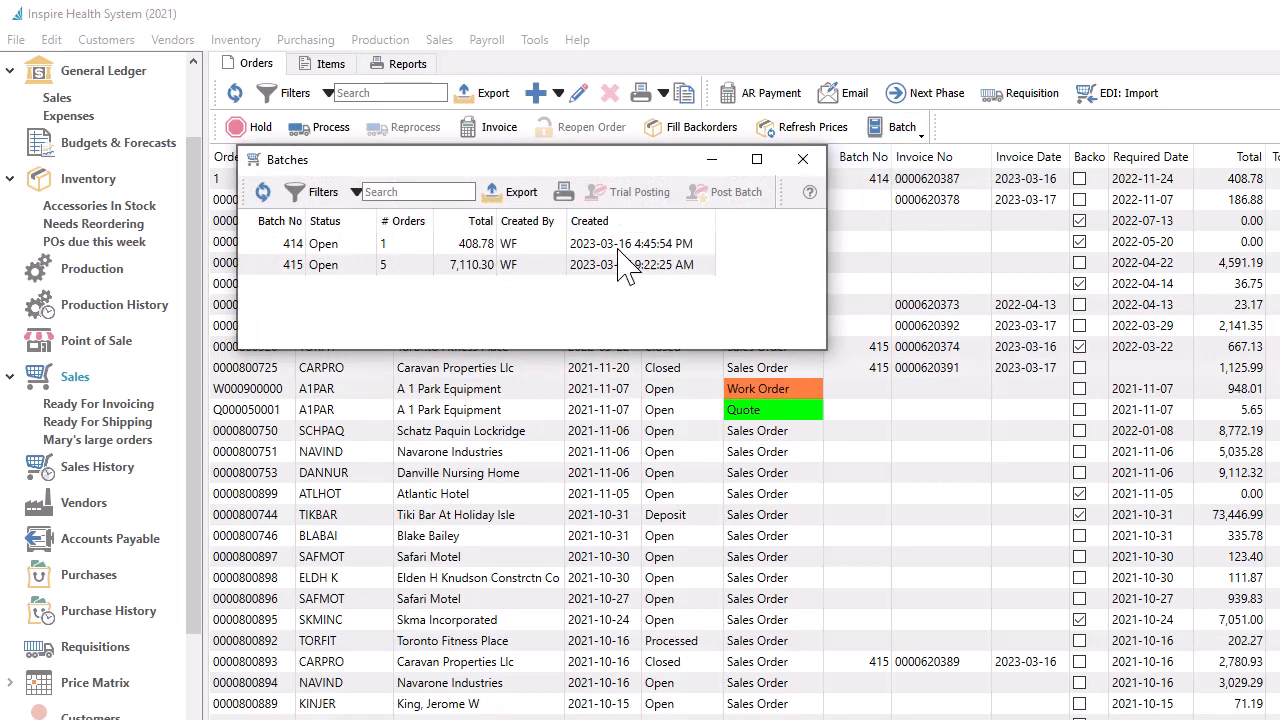
click(552, 267)
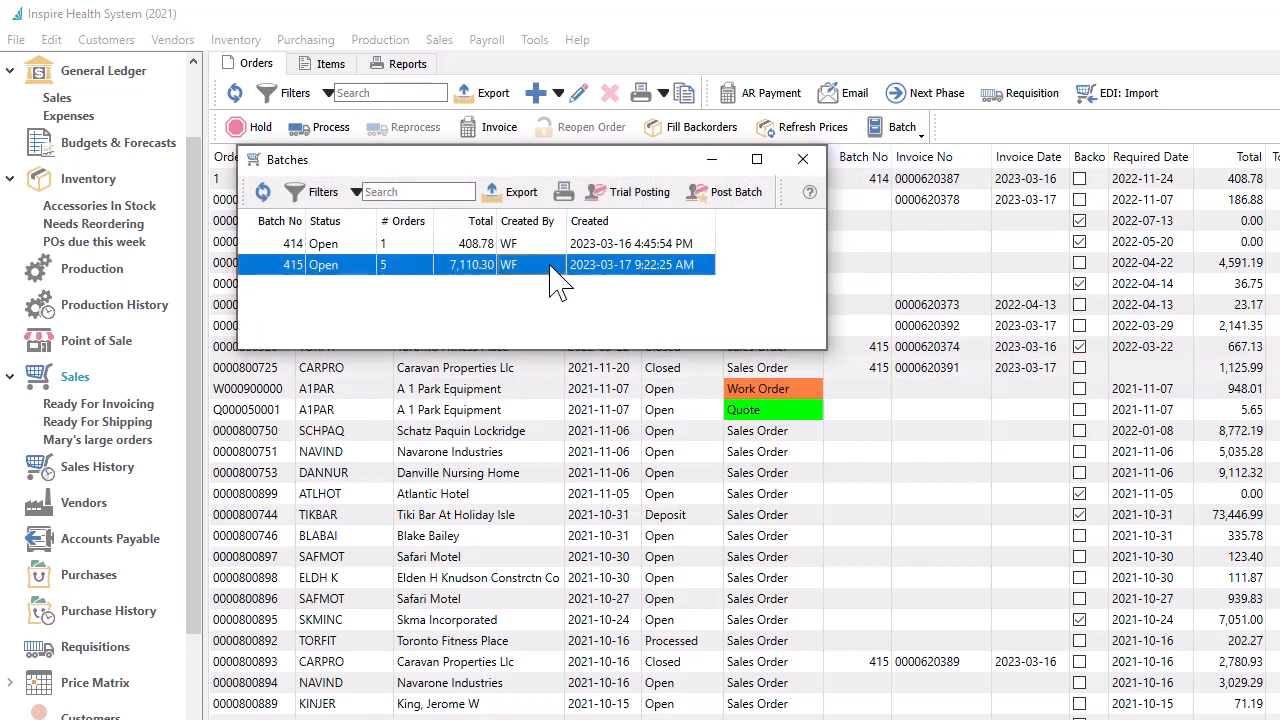
click(563, 191)
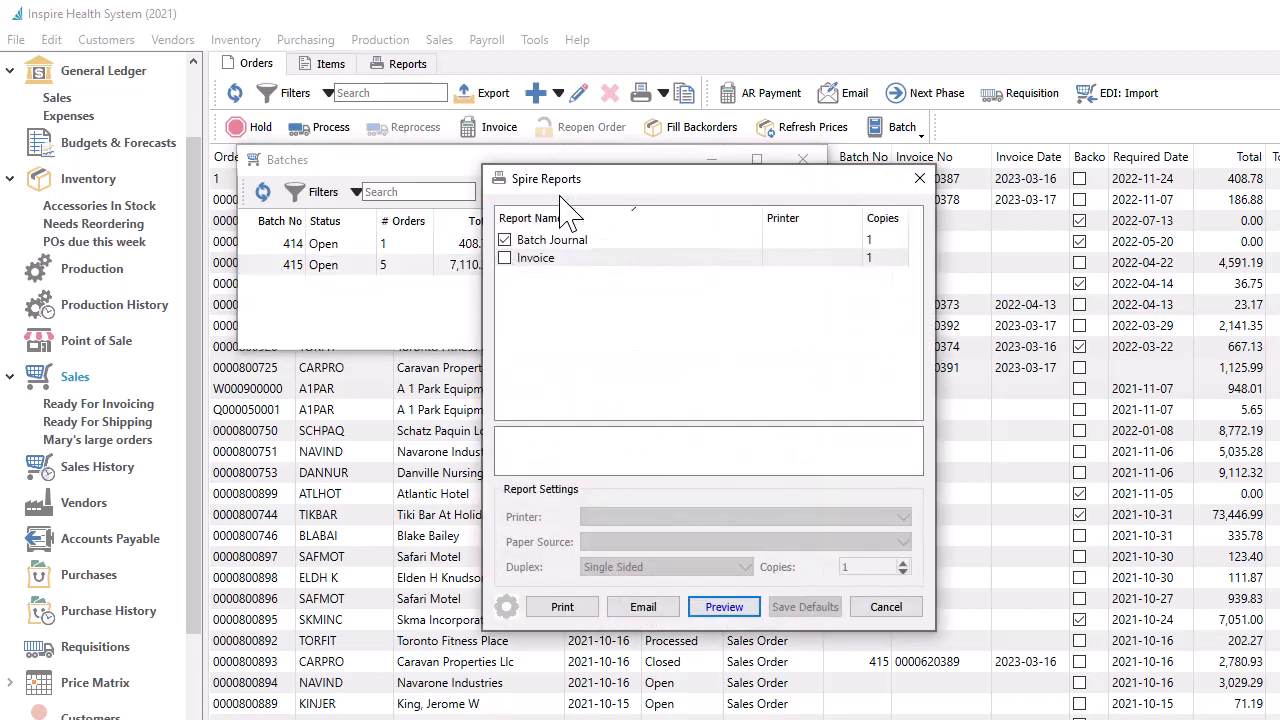
mouse_move(565, 248)
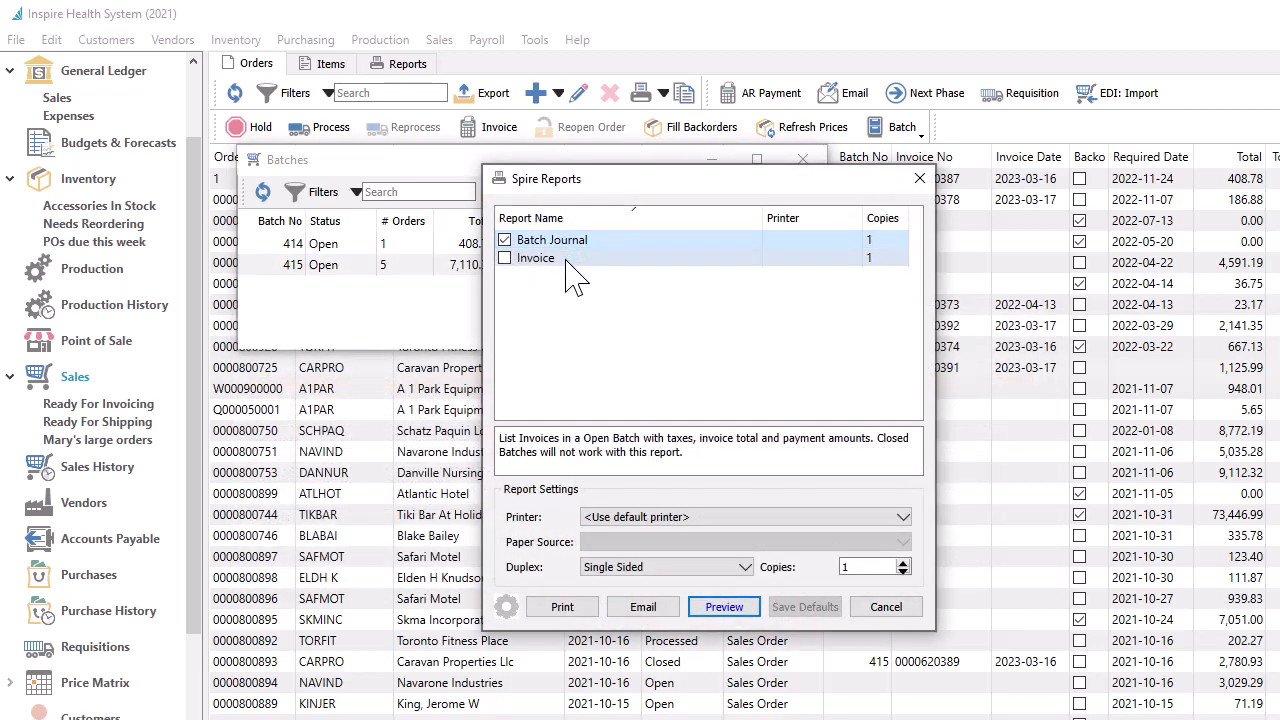
click(566, 259)
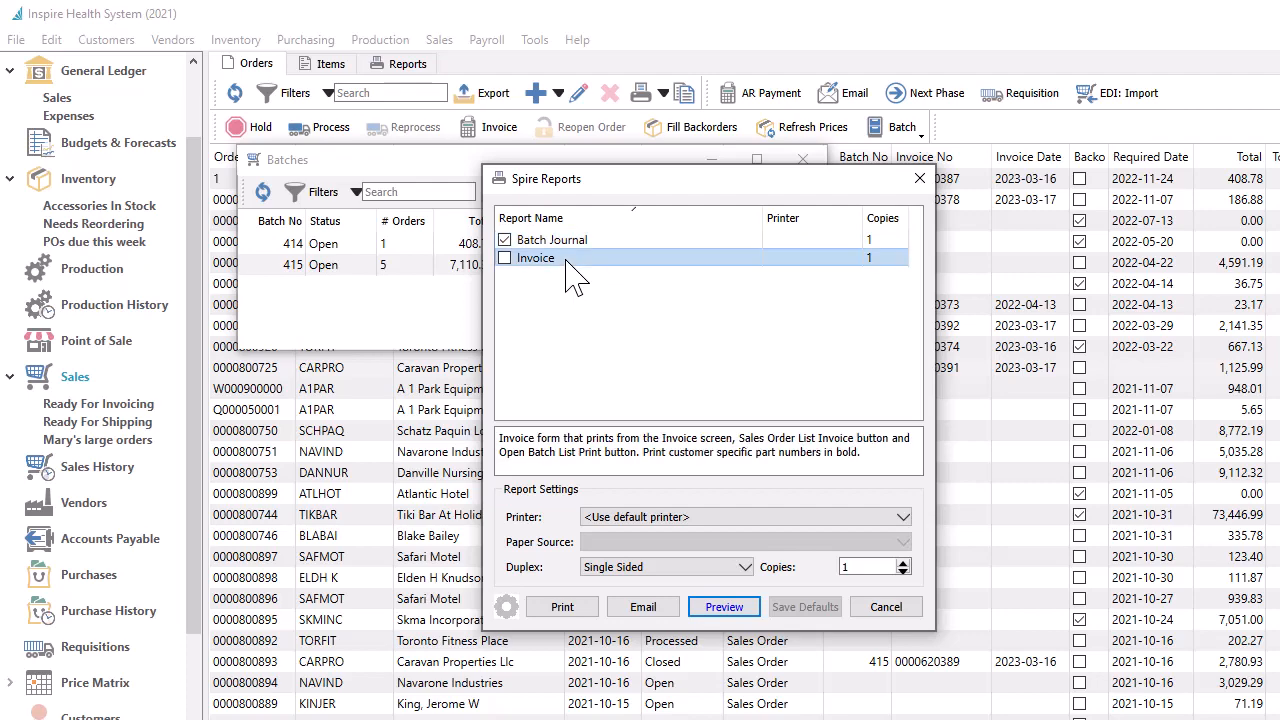
key(Escape)
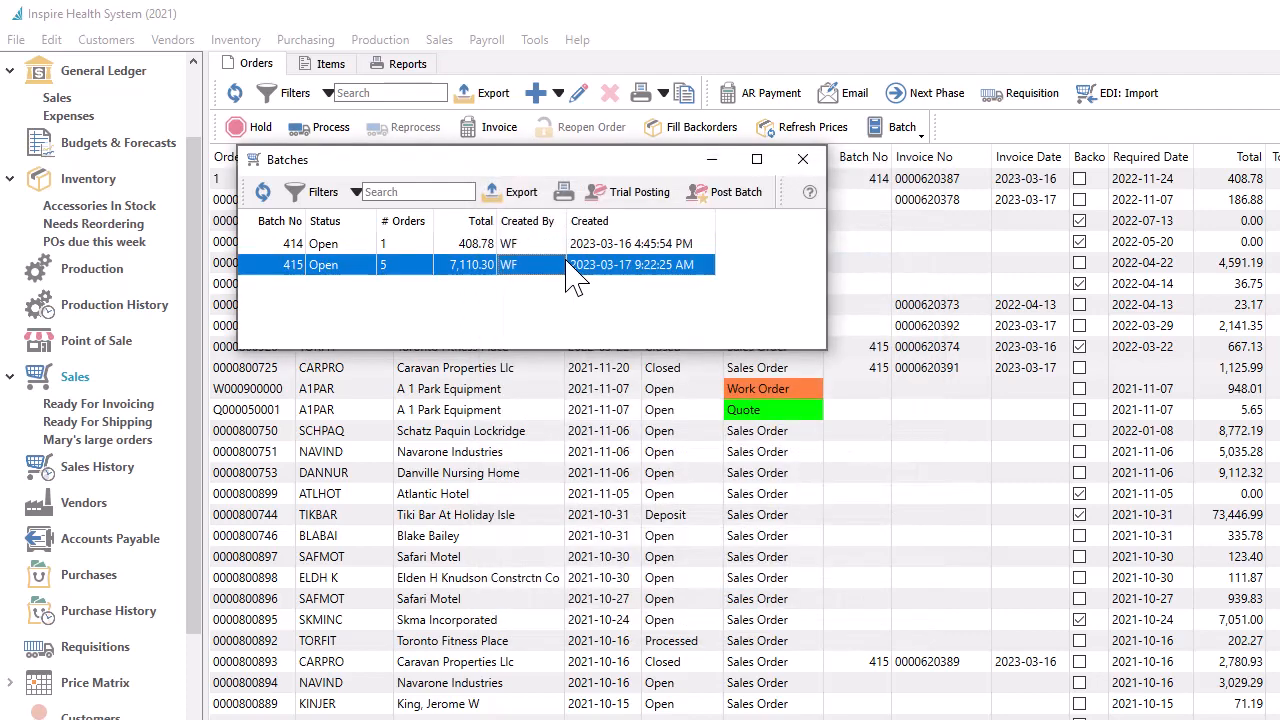
- Run a trial posting of batch 415 to review its general ledger transactions, and close the report
click(620, 200)
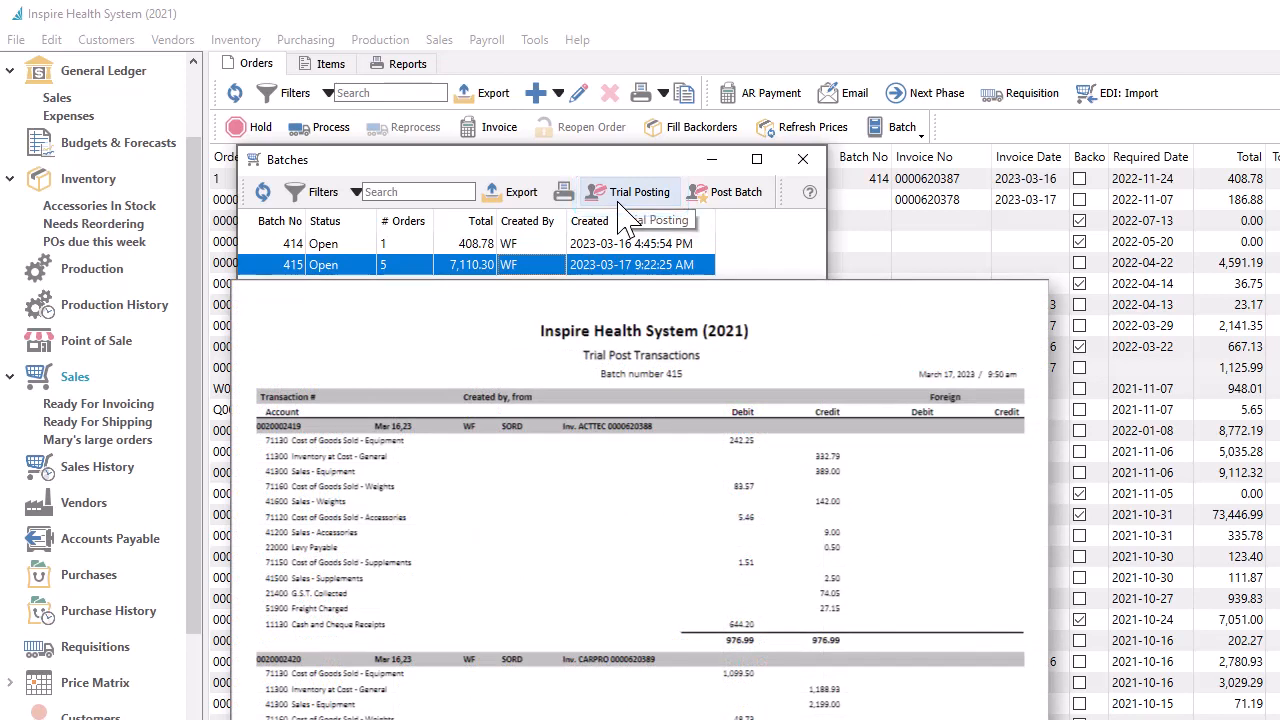
key(Escape)
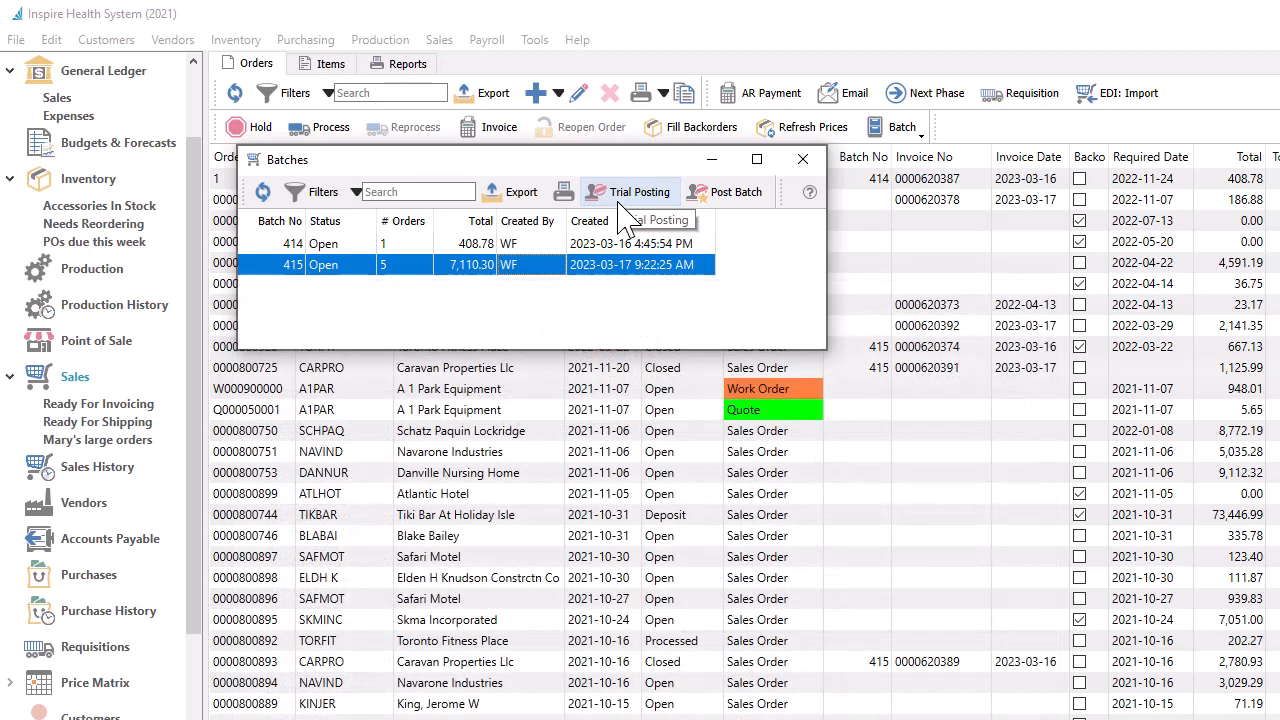
- Post batch 415, close the GL transaction and batch list, and select the 2022-03-22 Toronto Fitness Place order
click(700, 200)
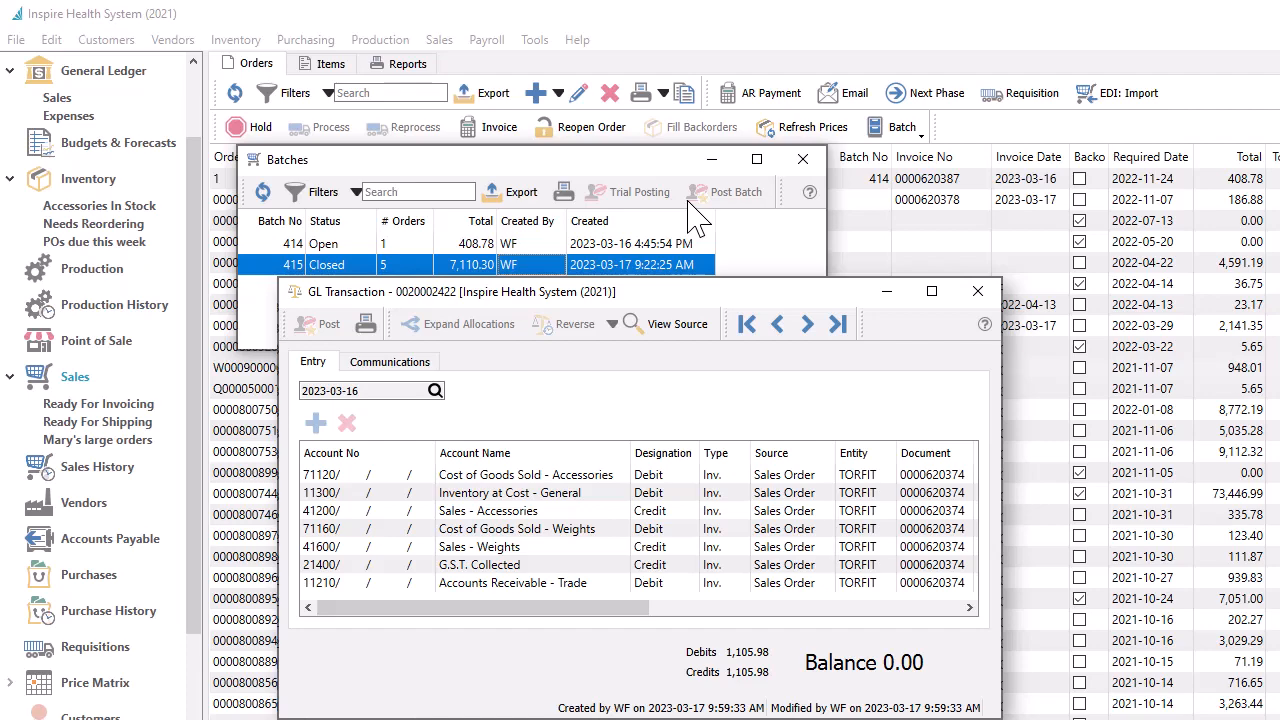
key(Escape)
key(Escape)
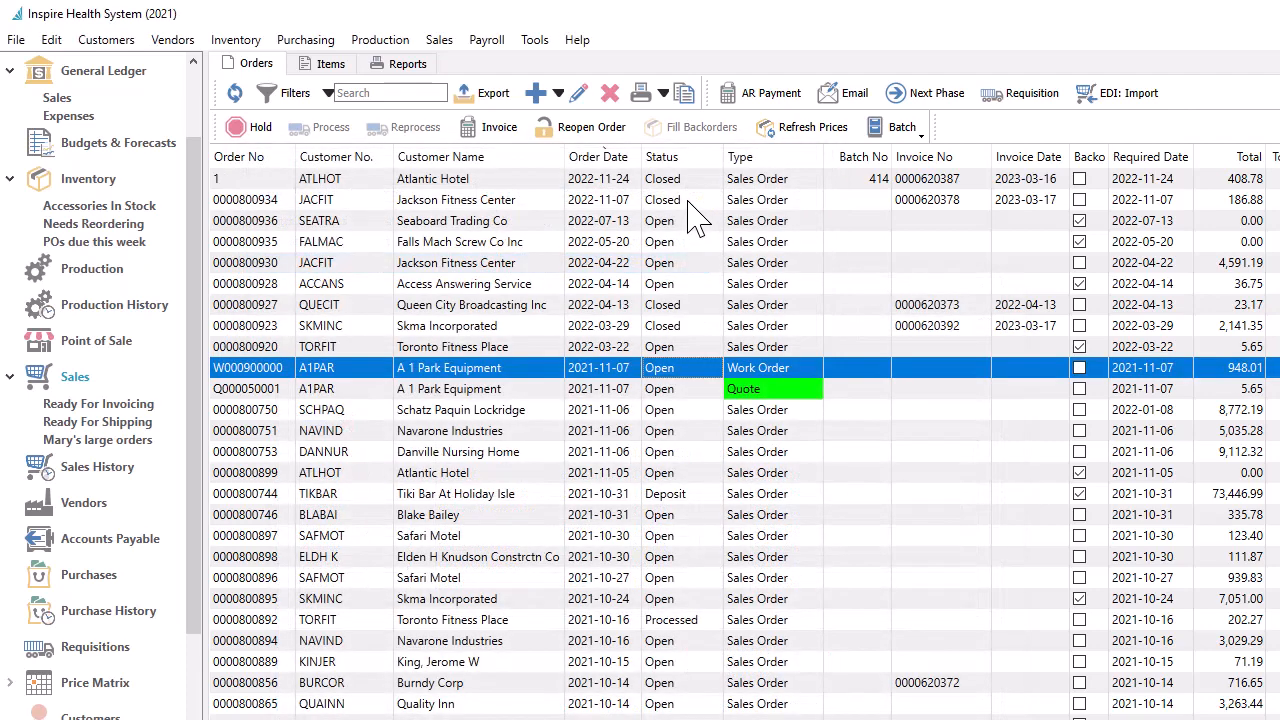
click(820, 322)
click(822, 340)
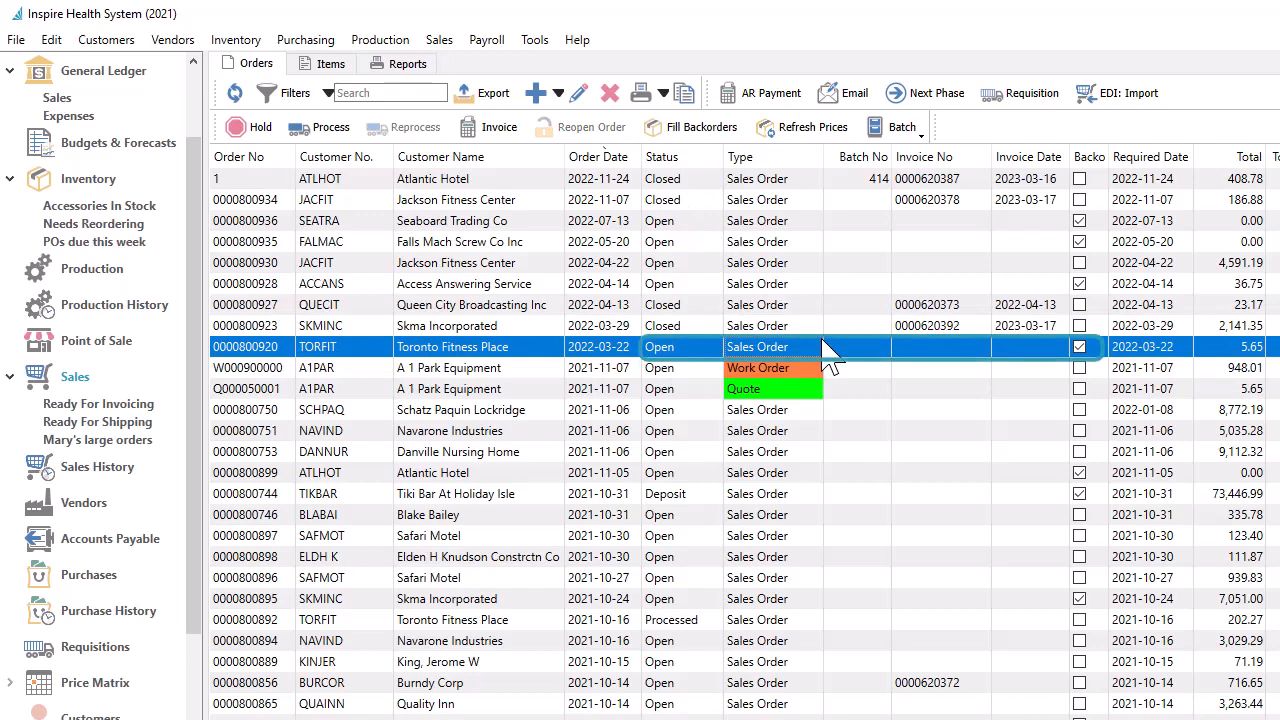